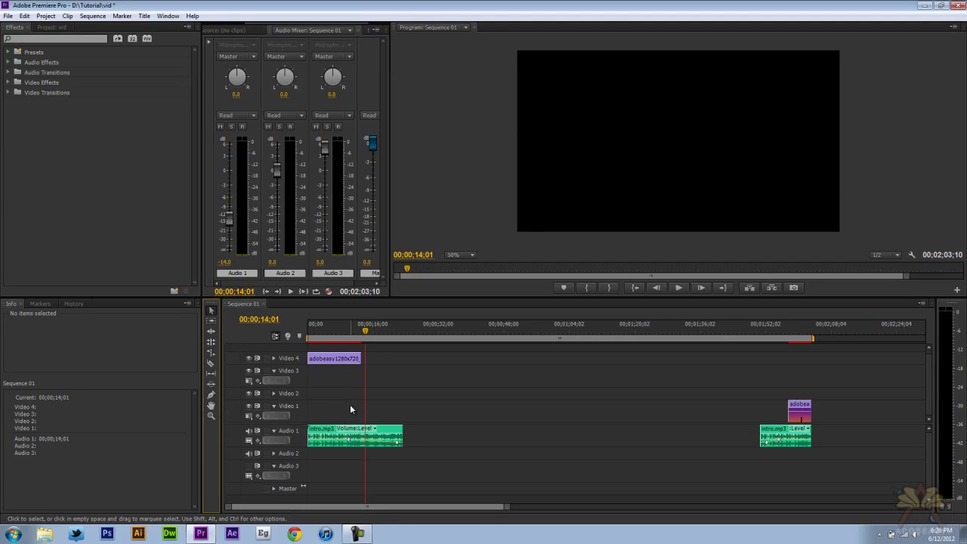
# - Cycle through the Track Select, Ripple, Rolling, Rate Stretch, Razor, Slip, Slide, Pen, Hand and Zoom tools
pyautogui.click(210, 321)
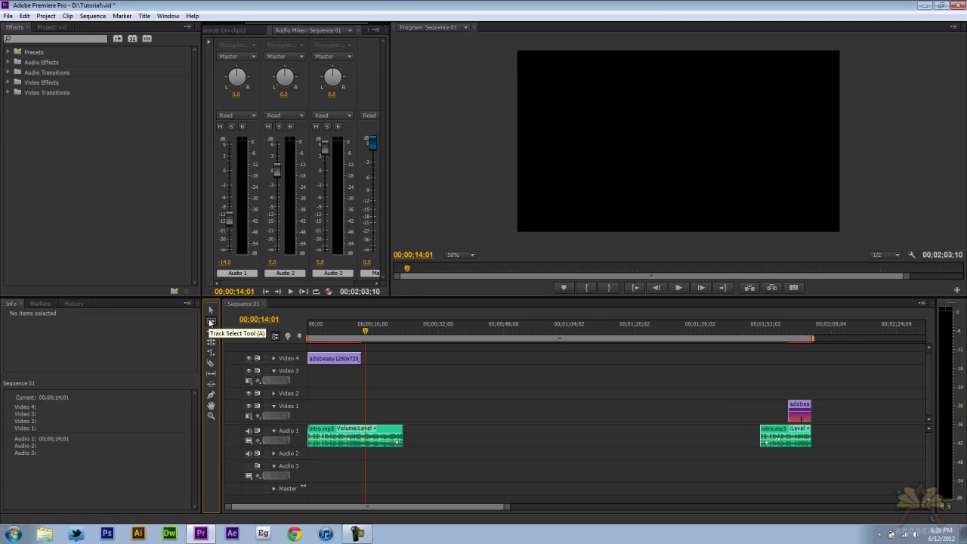
pyautogui.click(211, 331)
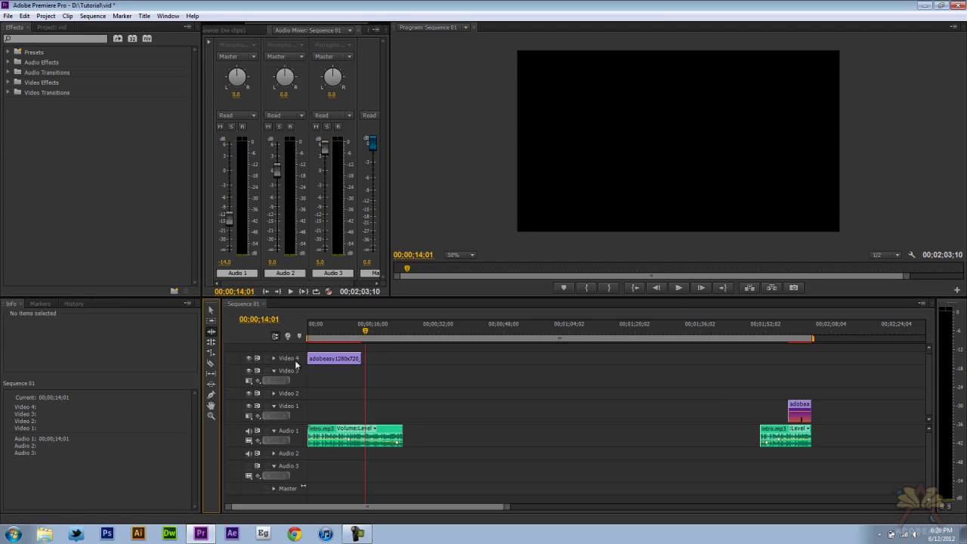
pyautogui.press('n')
pyautogui.press('x')
pyautogui.press('c')
pyautogui.press('y')
pyautogui.press('u')
pyautogui.press('p')
pyautogui.press('h')
pyautogui.press('z')
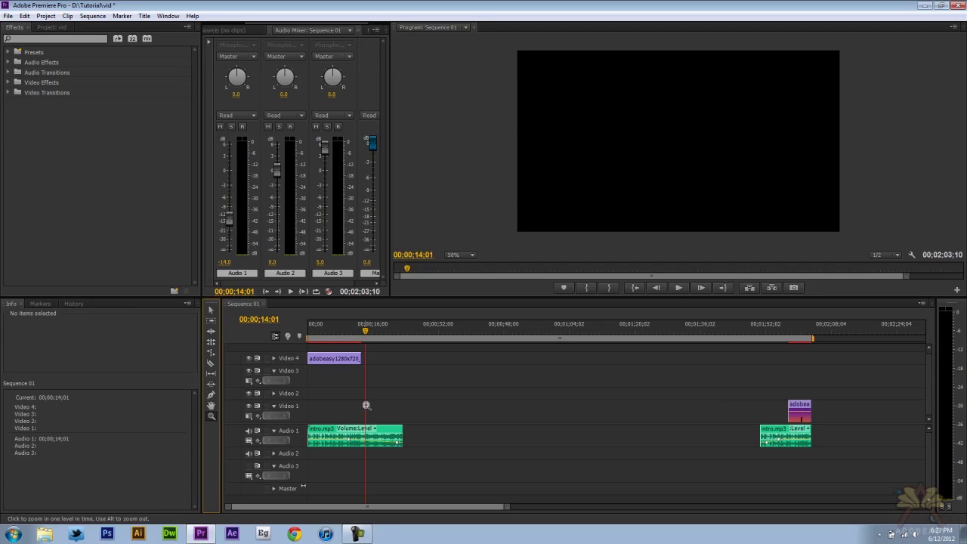
# - Zoom the timeline in and out to show all clips, then set the playhead to 00;00;50;21
pyautogui.keyDown('alt'); pyautogui.click(397, 393); pyautogui.keyUp('alt')
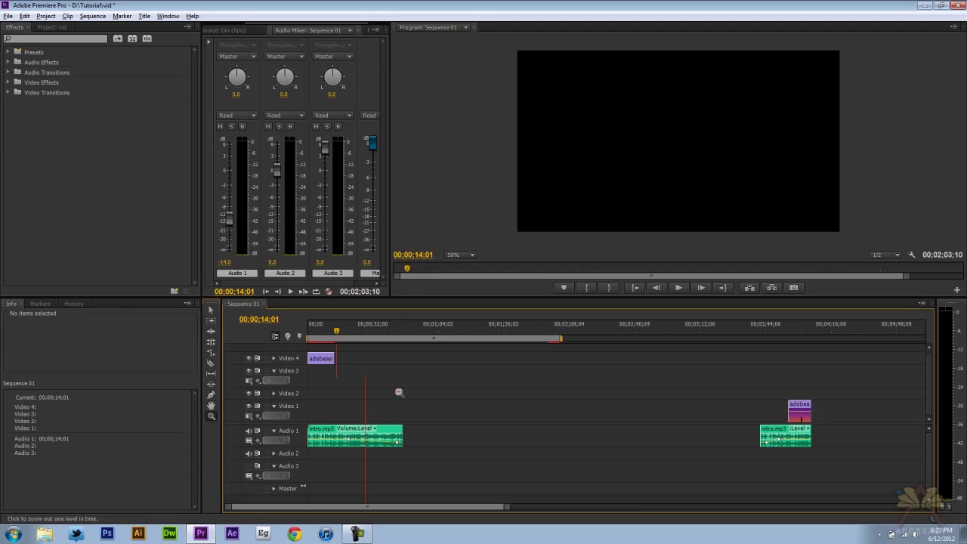
pyautogui.click(399, 392)
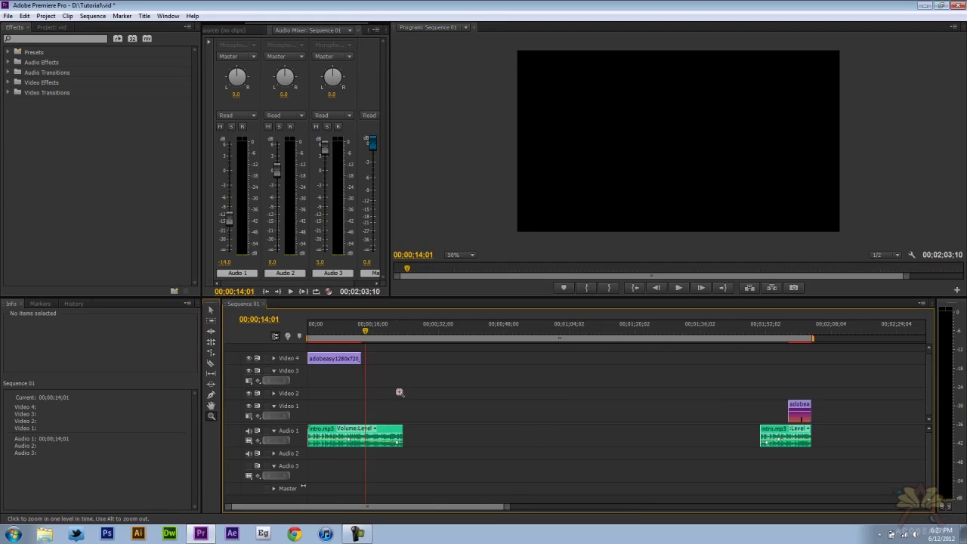
pyautogui.click(401, 392)
pyautogui.keyDown('alt'); pyautogui.click(404, 392); pyautogui.keyUp('alt')
pyautogui.click(403, 392)
pyautogui.click(403, 392)
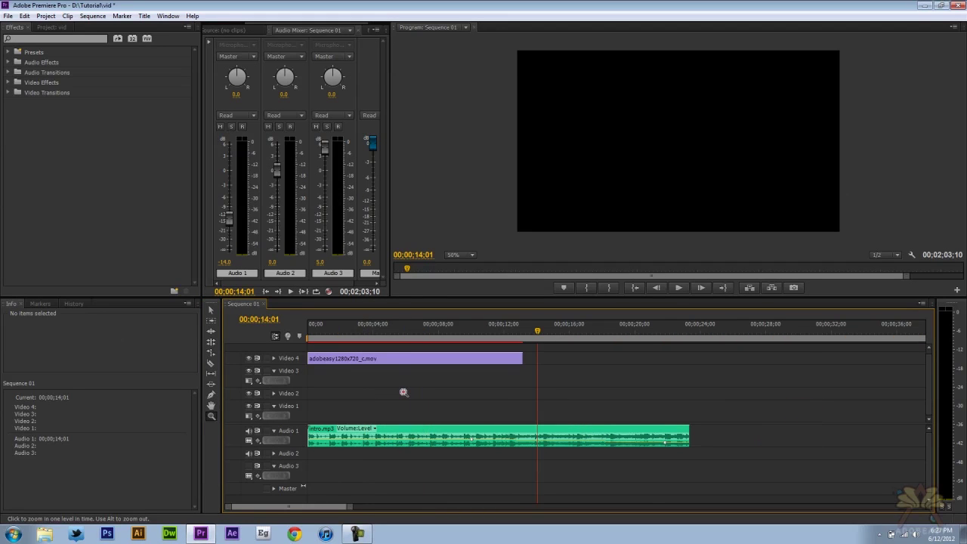
pyautogui.keyDown('alt'); pyautogui.click(403, 392); pyautogui.keyUp('alt')
pyautogui.keyDown('alt'); pyautogui.click(404, 392); pyautogui.keyUp('alt')
pyautogui.keyDown('alt'); pyautogui.click(403, 392); pyautogui.keyUp('alt')
pyautogui.click(412, 333)
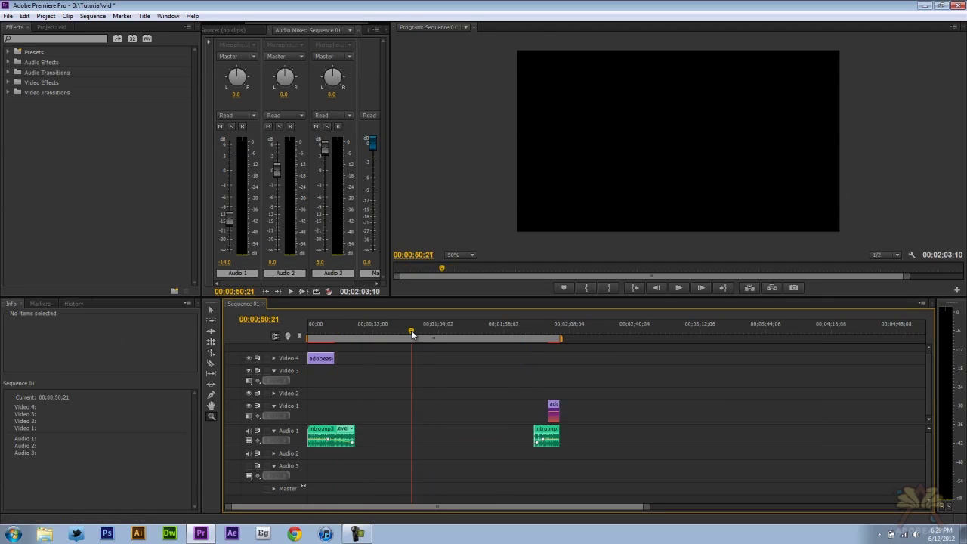
# - Jump to the sequence start and end, return to about 00;00;07;12, and mute Audio 1's output
pyautogui.press('Home')
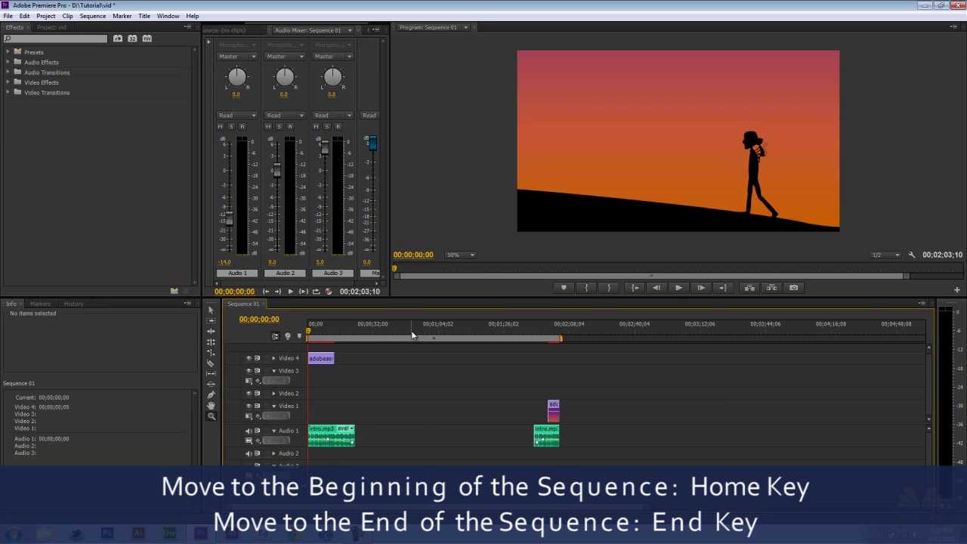
pyautogui.press('End')
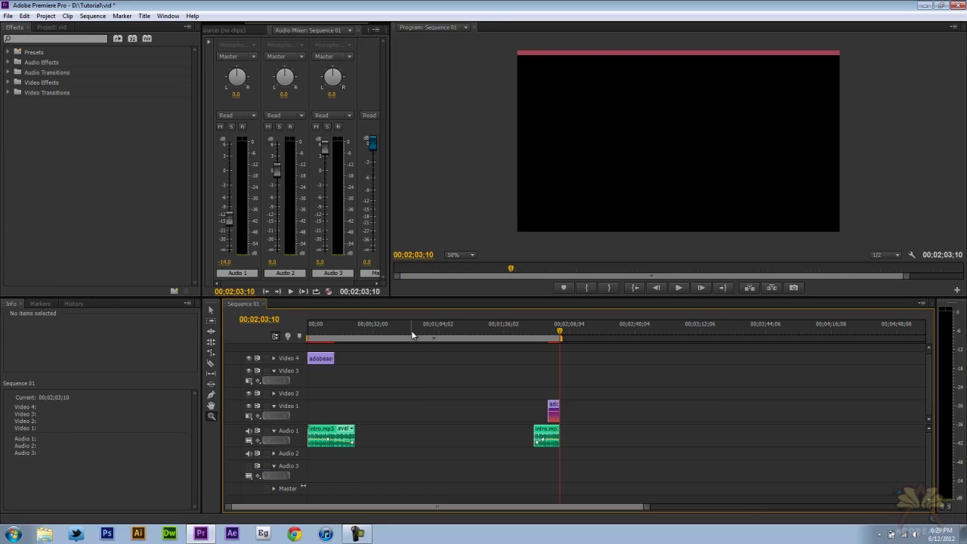
pyautogui.moveTo(359, 333); pyautogui.dragTo(311, 335)
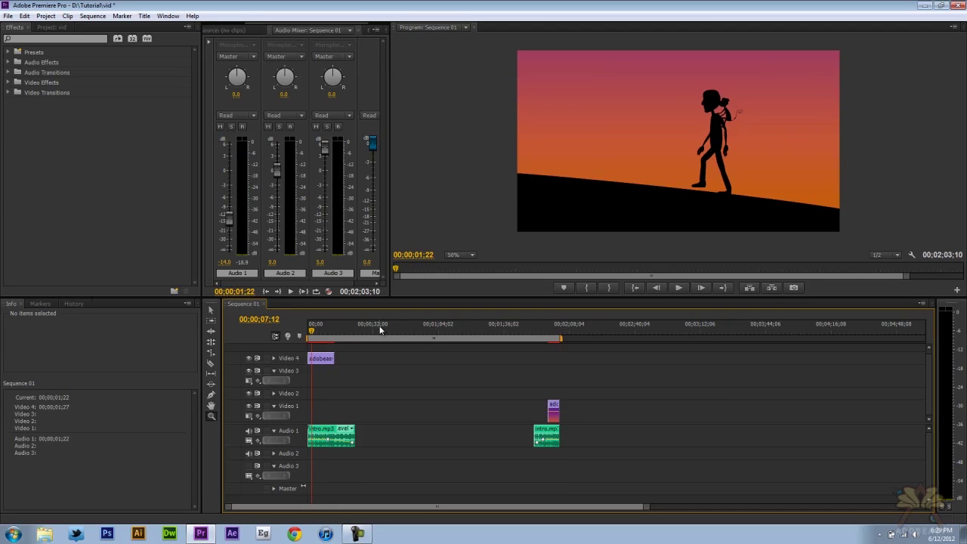
pyautogui.click(248, 431)
# - Play Sequence 01 and replay the moment around the playhead with Shift+K
pyautogui.press('space')
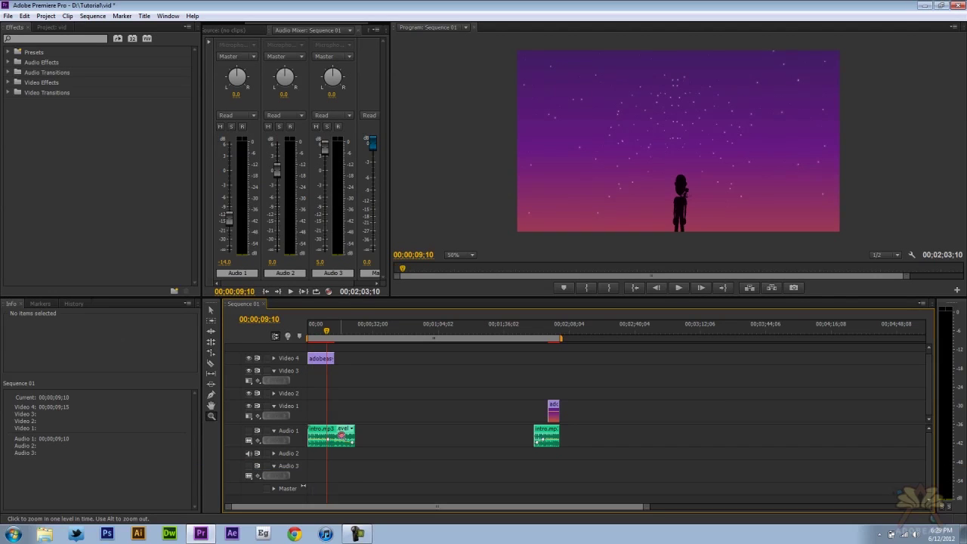
pyautogui.hotkey('shift', 'k')
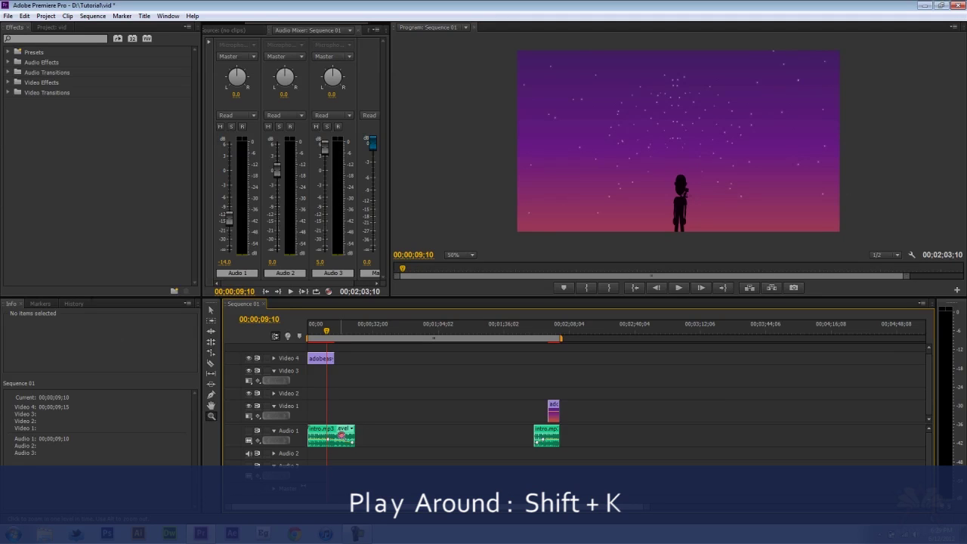
pyautogui.hotkey('shift', 'k')
pyautogui.press('space')
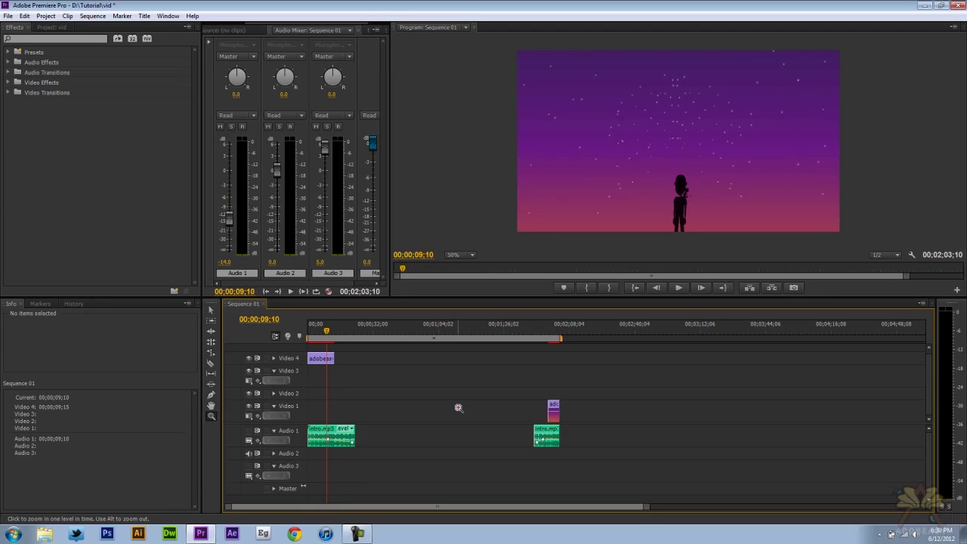
# - Razor-cut the adobeasy clip on Video 4 at two points, including 00;00;05;05
pyautogui.press('c')
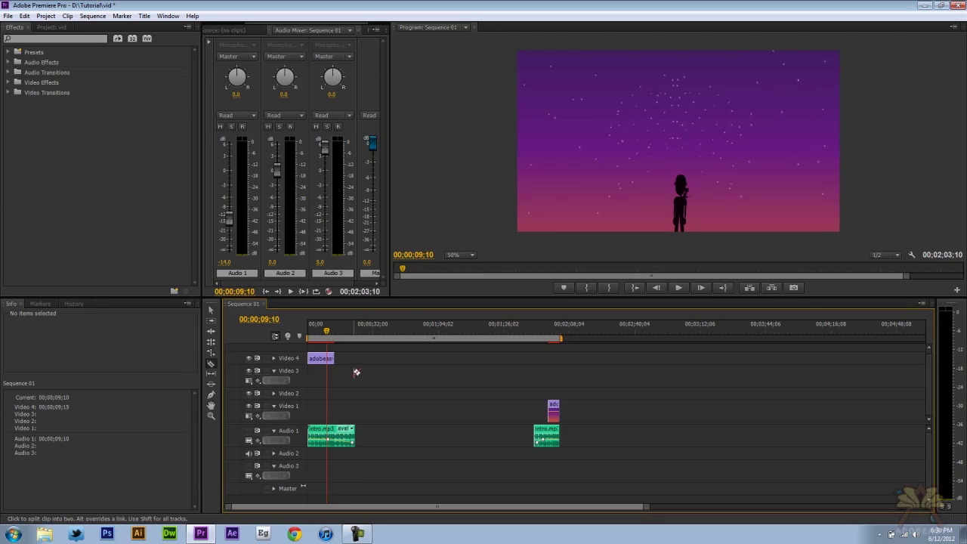
pyautogui.click(327, 358)
pyautogui.moveTo(329, 337); pyautogui.dragTo(344, 361)
pyautogui.click(318, 358)
pyautogui.press('v')
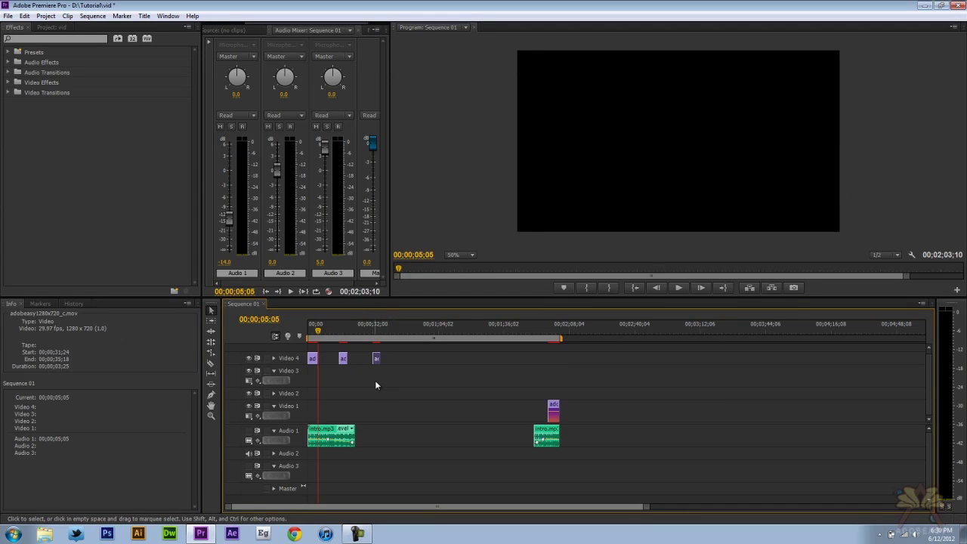
# - Try ripple-deleting the gaps between the Video 4 pieces, undoing each removal
pyautogui.click(362, 358)
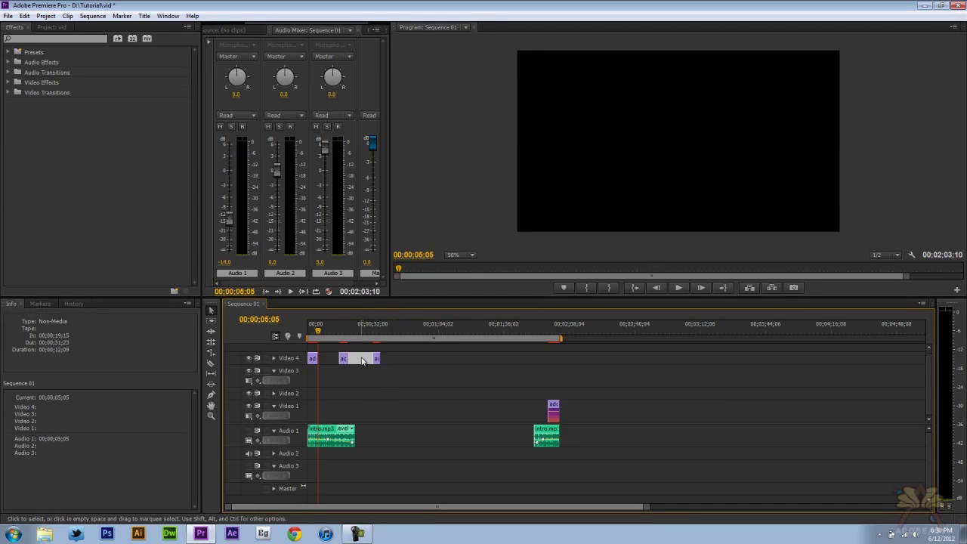
pyautogui.press('Delete')
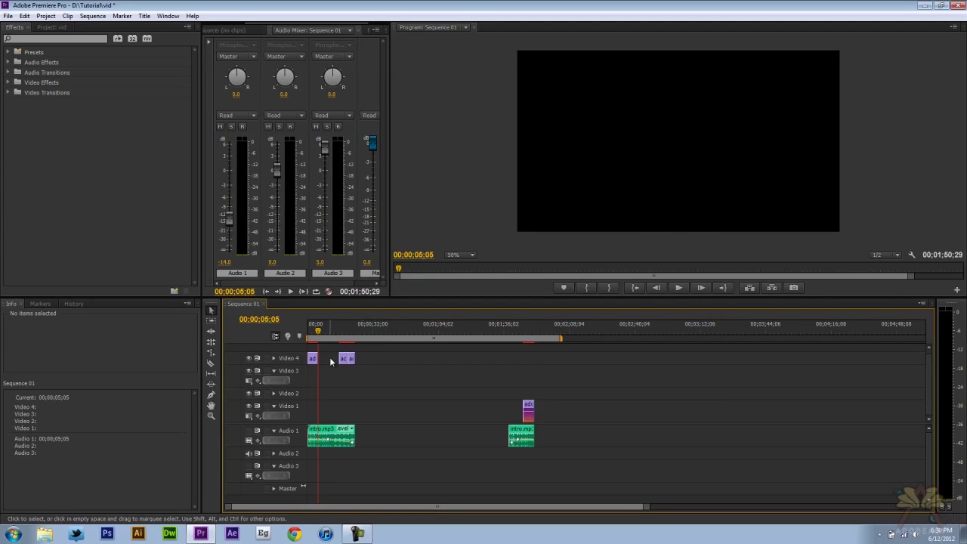
pyautogui.click(329, 357)
pyautogui.press('Delete')
pyautogui.hotkey('ctrl', 'z')
pyautogui.hotkey('ctrl', 'z')
pyautogui.click(360, 361)
pyautogui.rightClick(360, 360)
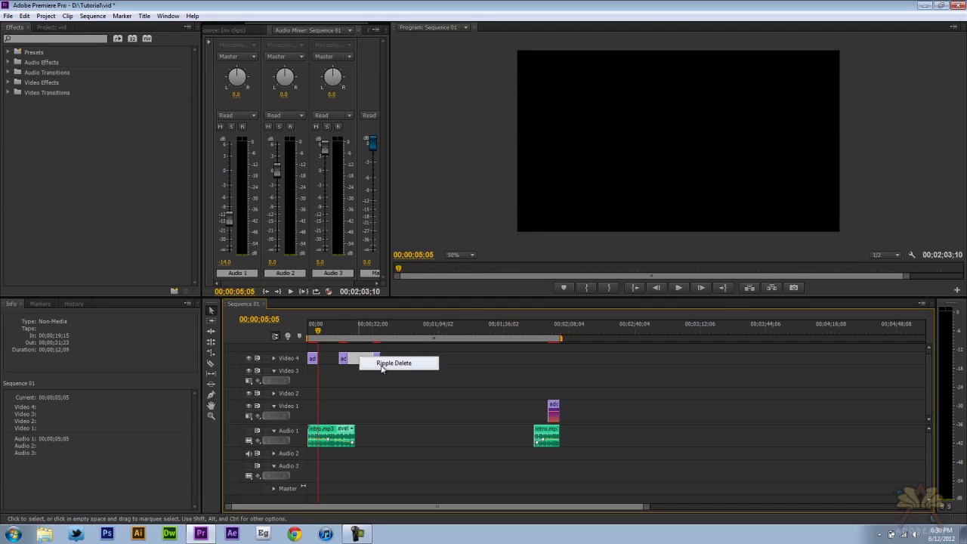
pyautogui.click(385, 363)
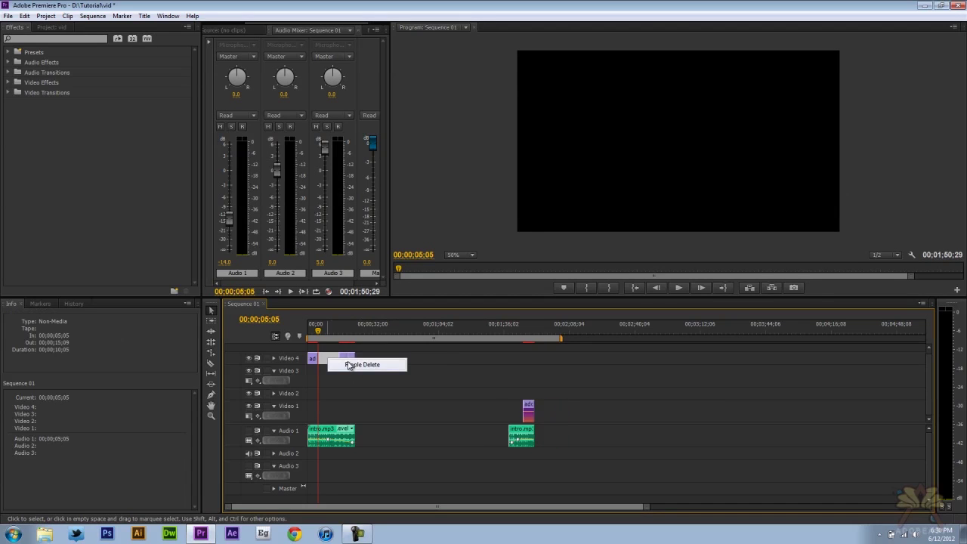
pyautogui.hotkey('ctrl', 'z')
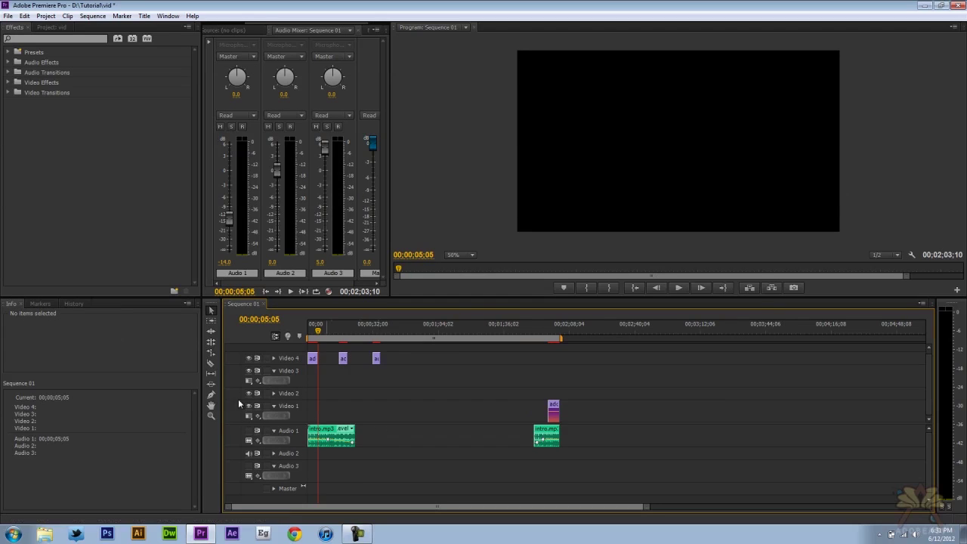
# - Lock Video 4 and ripple-delete the empty gap between the Audio 1 clips
pyautogui.click(266, 358)
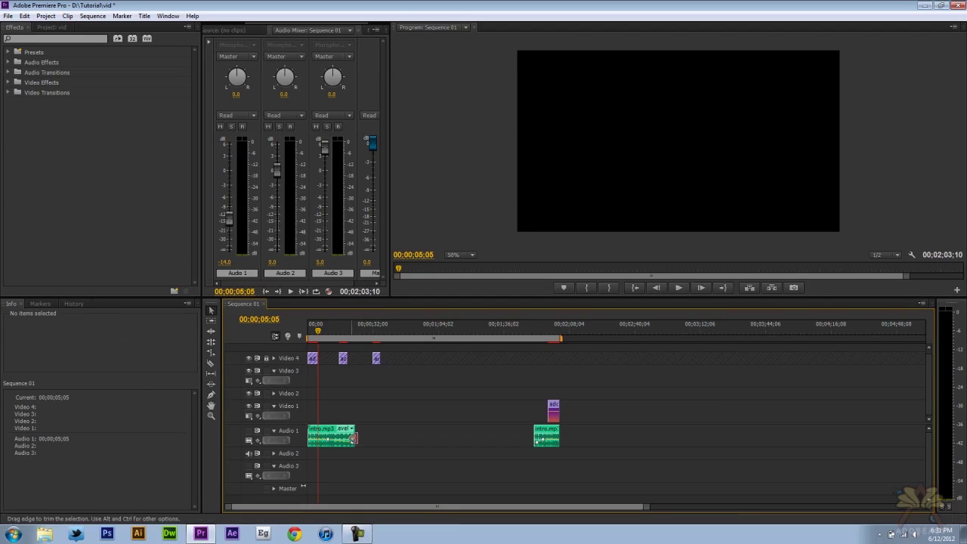
pyautogui.click(393, 439)
pyautogui.rightClick(394, 438)
pyautogui.click(406, 446)
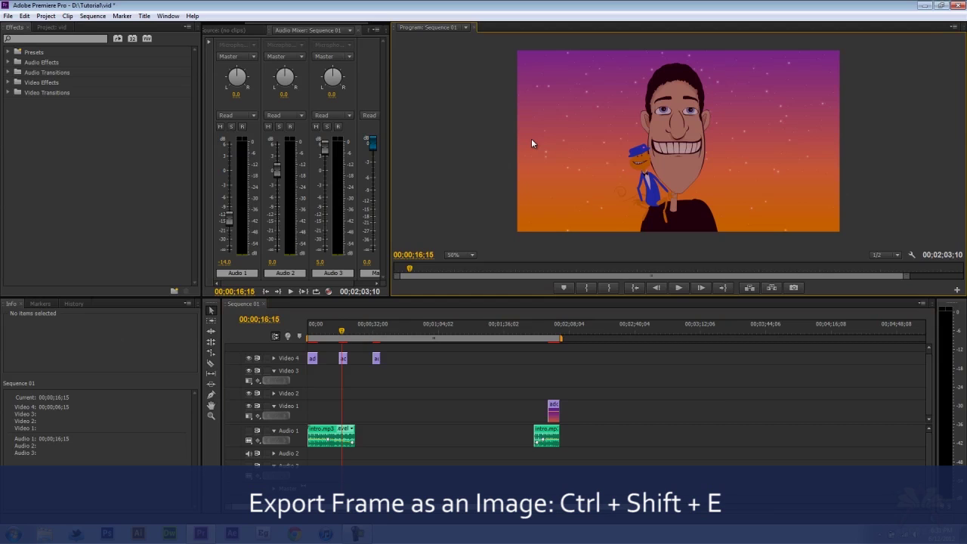
# - Review Export Frame formats keeping BMP, then load adobeasy1280x720_c.mov into the Source Monitor
pyautogui.hotkey('ctrl', 'shift', 'e')
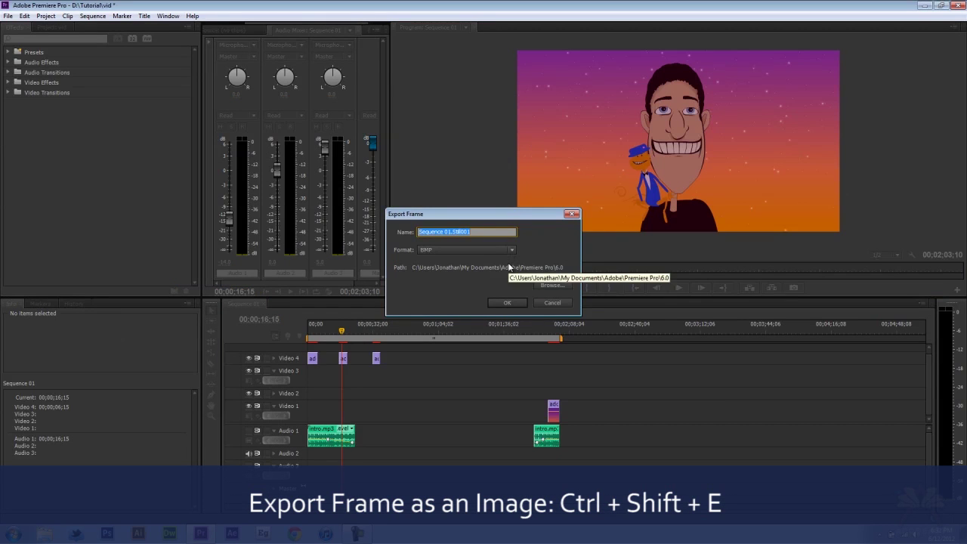
pyautogui.press('Tab')
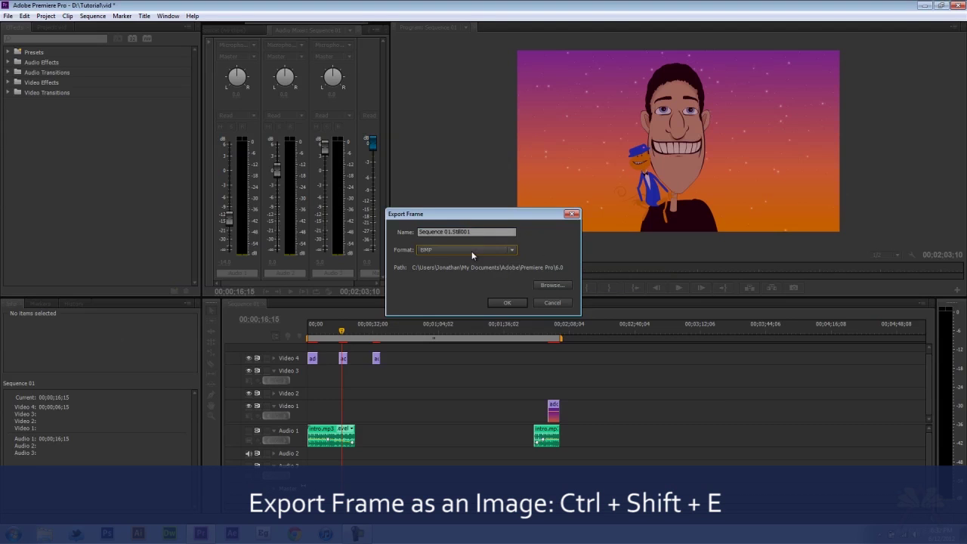
pyautogui.click(471, 251)
pyautogui.click(546, 251)
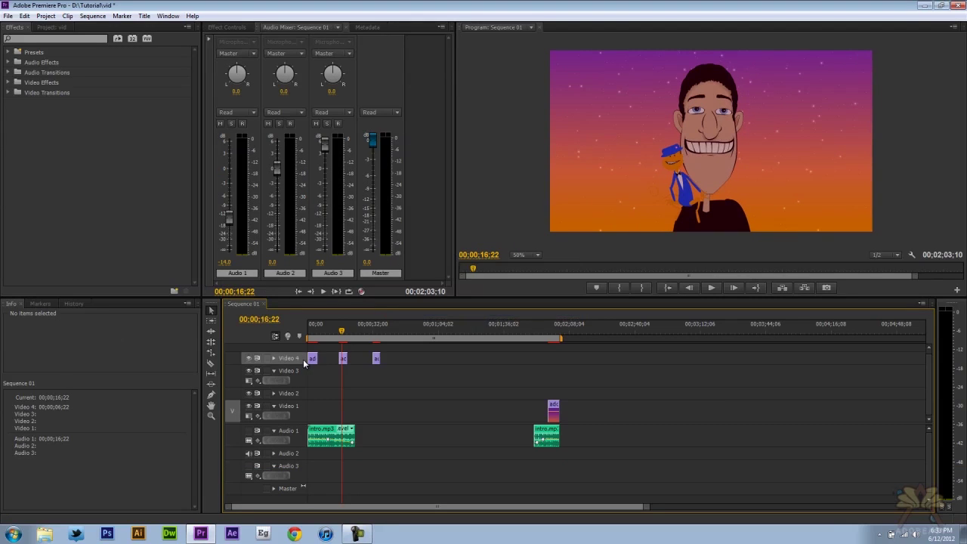
pyautogui.doubleClick(304, 361)
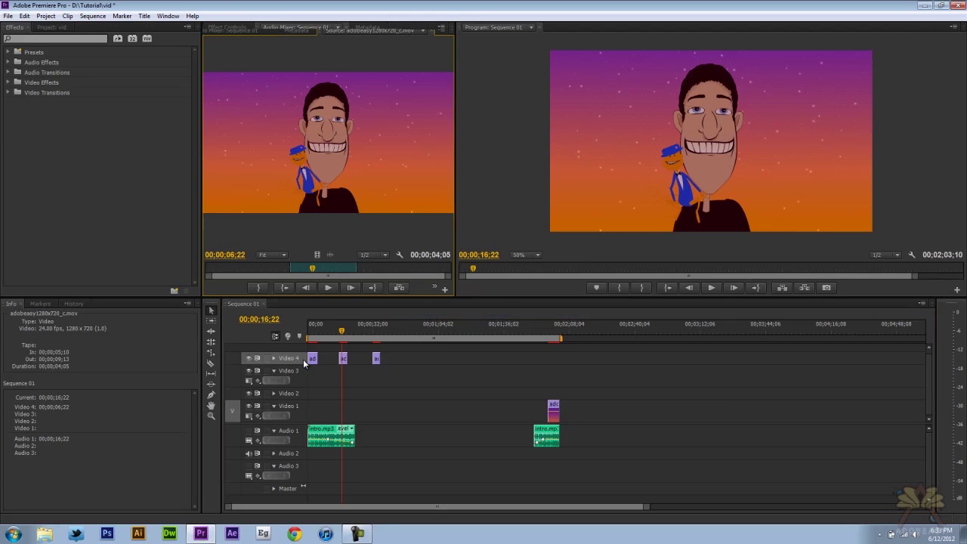
# - Zoom in near the sequence start and drag the middle and last Video 4 clips to new positions
pyautogui.click(310, 331)
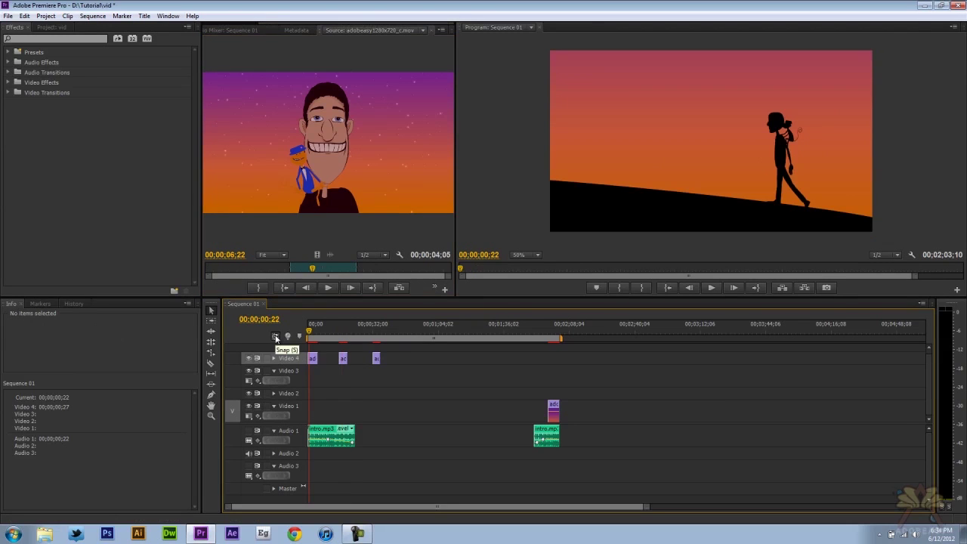
pyautogui.press('=')
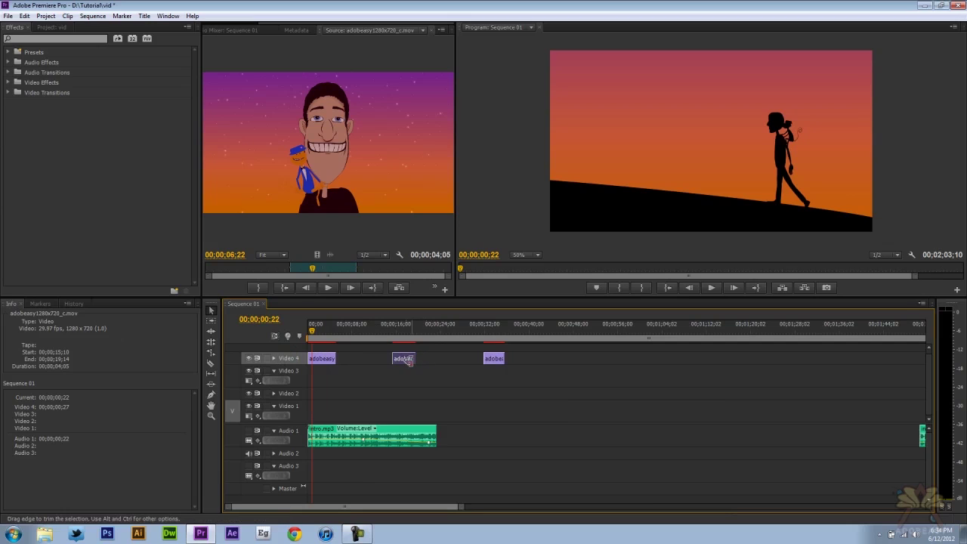
pyautogui.moveTo(406, 361)
pyautogui.mouseDown()
pyautogui.moveTo(333, 360)
pyautogui.moveTo(388, 361)
pyautogui.mouseUp()
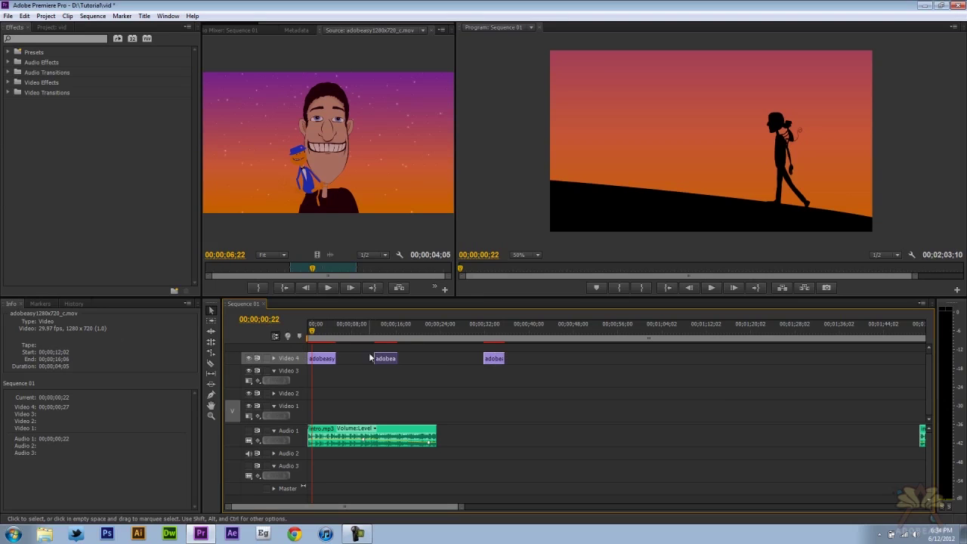
pyautogui.moveTo(389, 362); pyautogui.dragTo(350, 361)
pyautogui.moveTo(474, 360); pyautogui.dragTo(380, 361)
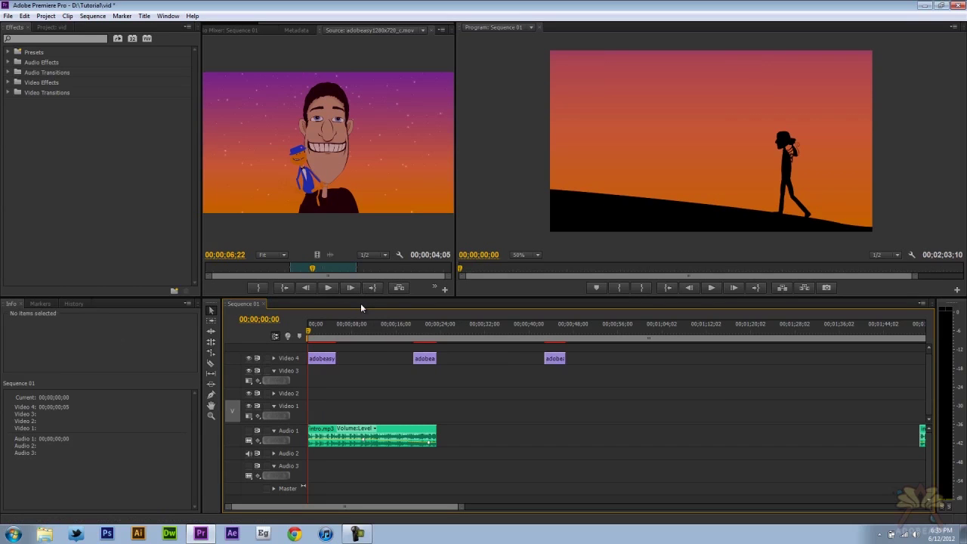
pyautogui.hotkey('shift', 'n')
pyautogui.hotkey('shift', 'n')
pyautogui.hotkey('shift', 'n')
pyautogui.hotkey('shift', 'n')
pyautogui.hotkey('shift', 'n')
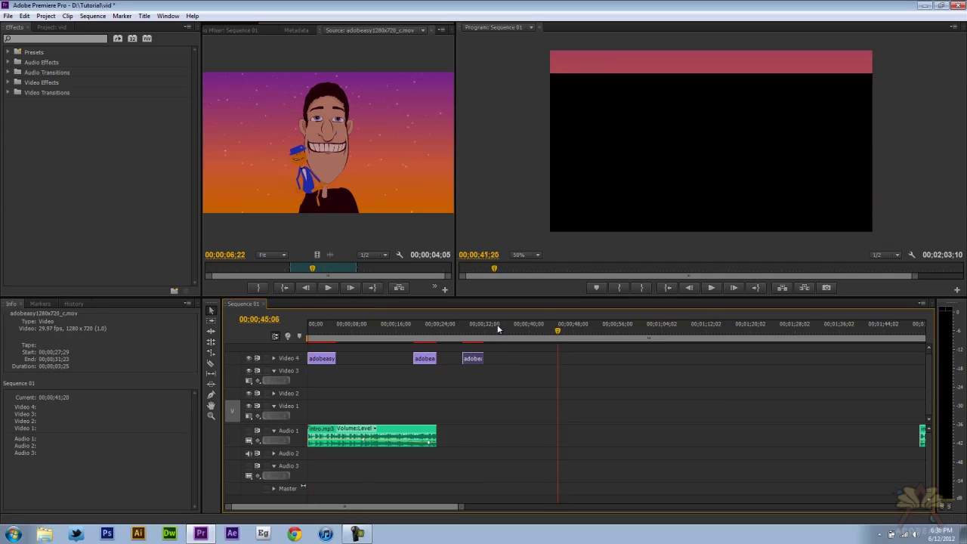
pyautogui.click(478, 329)
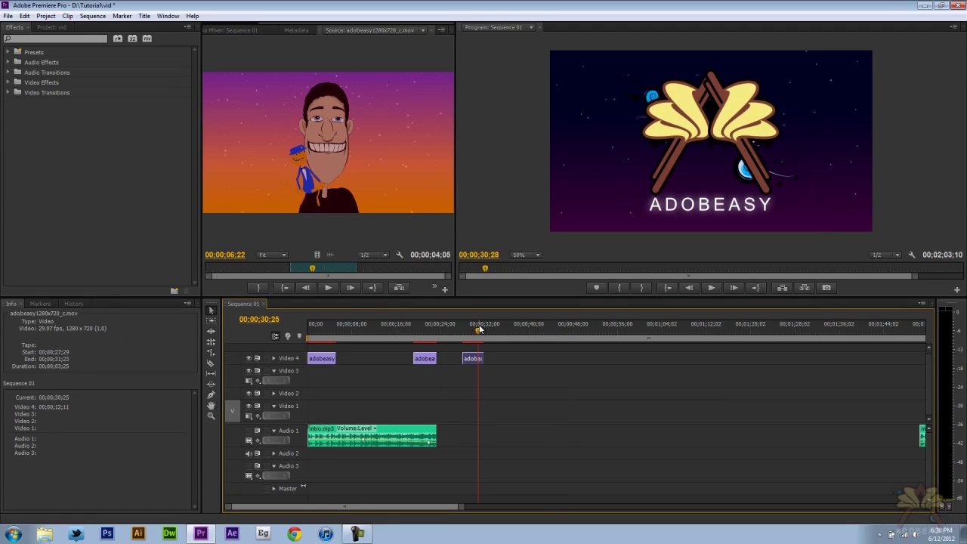
pyautogui.hotkey('ctrl', 'shift', 'space')
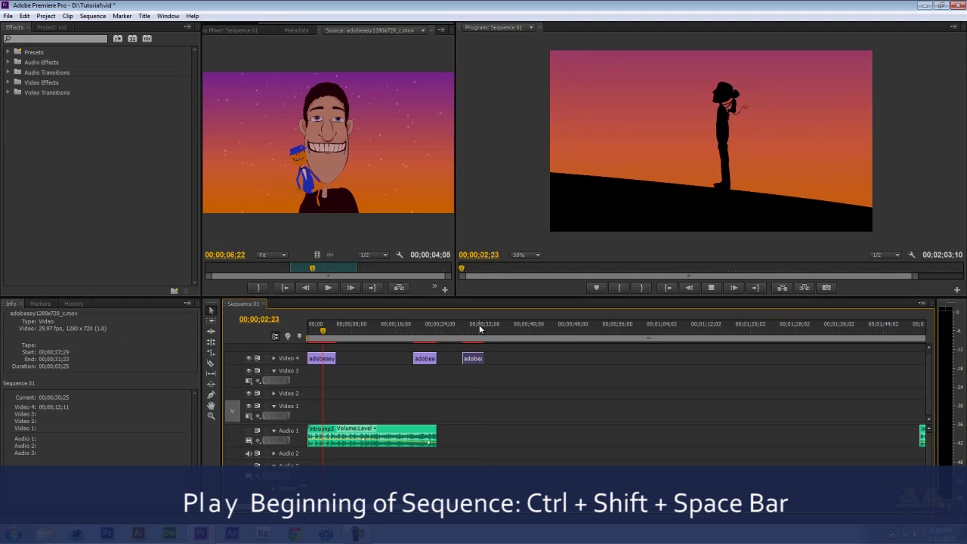
pyautogui.press('space')
pyautogui.press('Home')
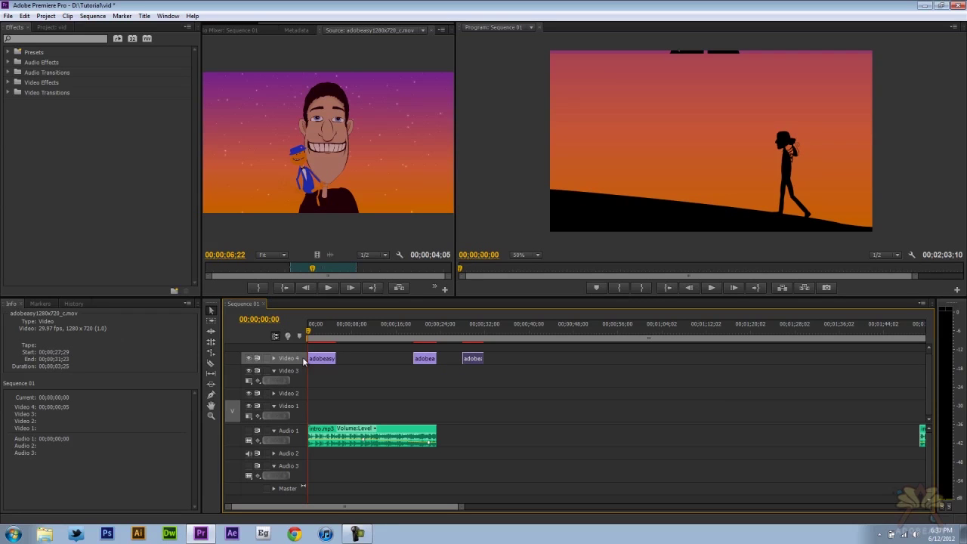
pyautogui.press('Down')
pyautogui.press('Down')
pyautogui.press('Down')
pyautogui.press('Down')
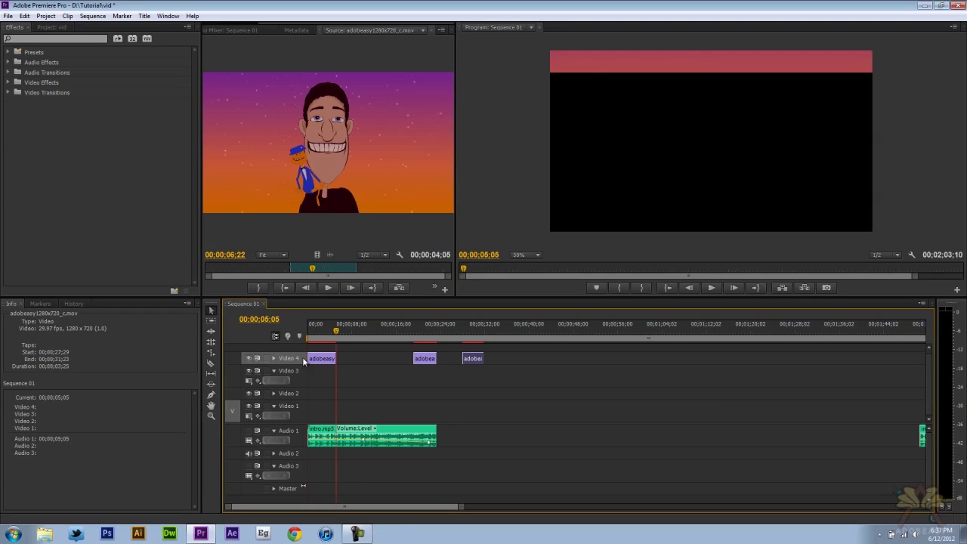
pyautogui.press('Up')
pyautogui.press('Up')
pyautogui.press('Up')
pyautogui.press('Up')
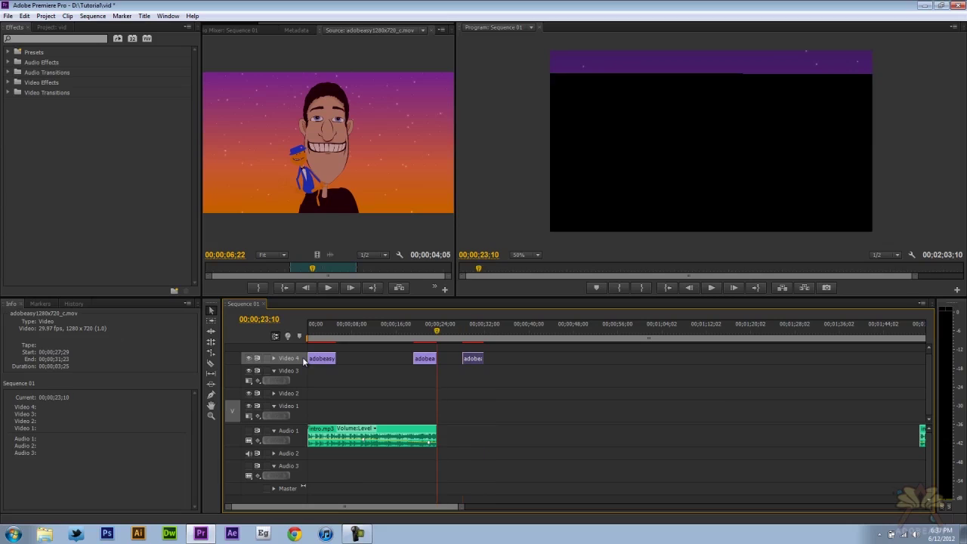
pyautogui.press('Down')
pyautogui.press('Down')
pyautogui.press('=')
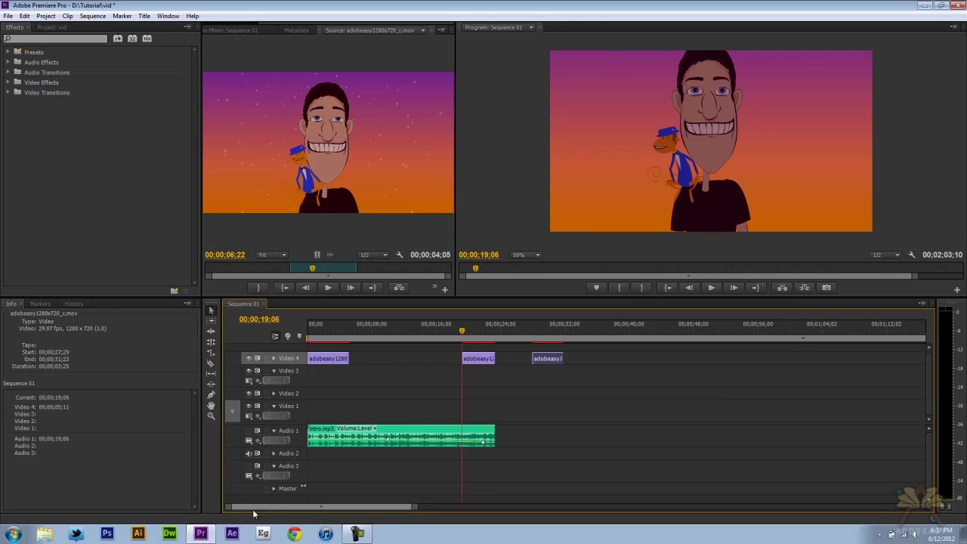
pyautogui.press('i')
pyautogui.moveTo(464, 332); pyautogui.dragTo(496, 337)
pyautogui.press('o')
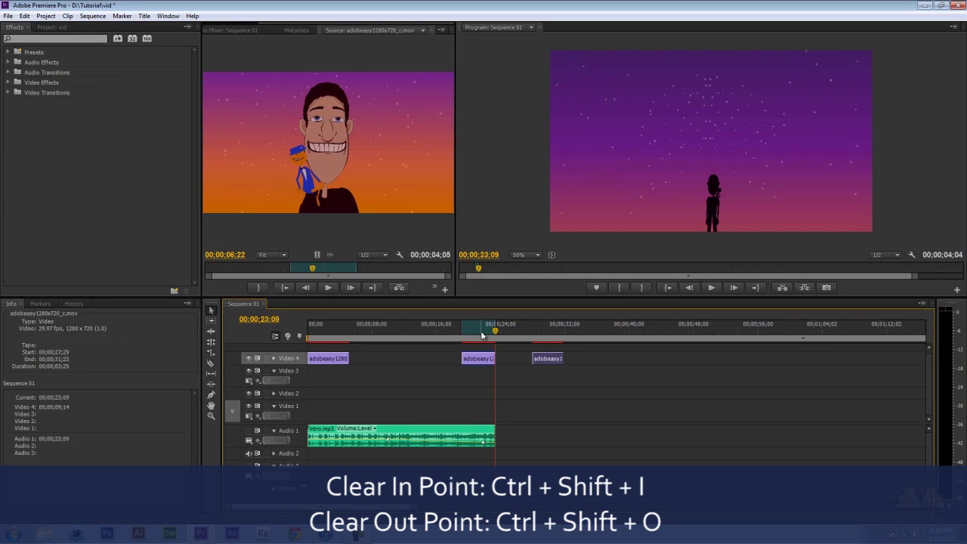
pyautogui.hotkey('ctrl', 'shift', 'i')
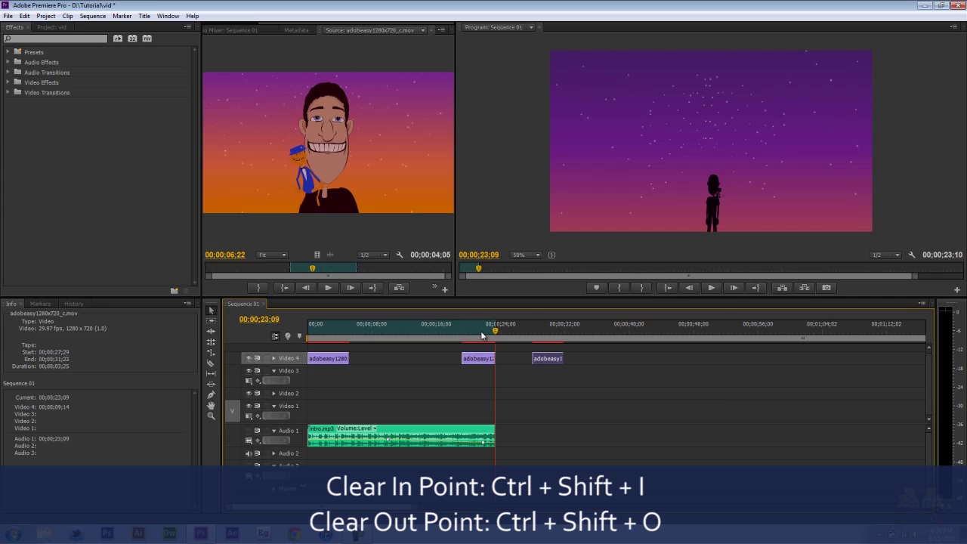
pyautogui.hotkey('ctrl', 'shift', 'o')
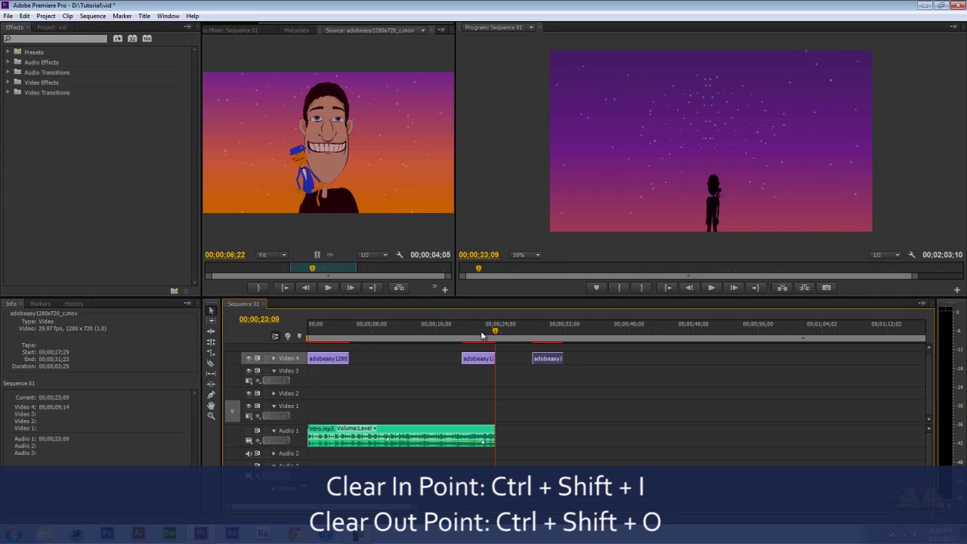
pyautogui.hotkey('ctrl', 'z')
pyautogui.hotkey('ctrl', 'z')
pyautogui.hotkey('ctrl', 'shift', 'x')
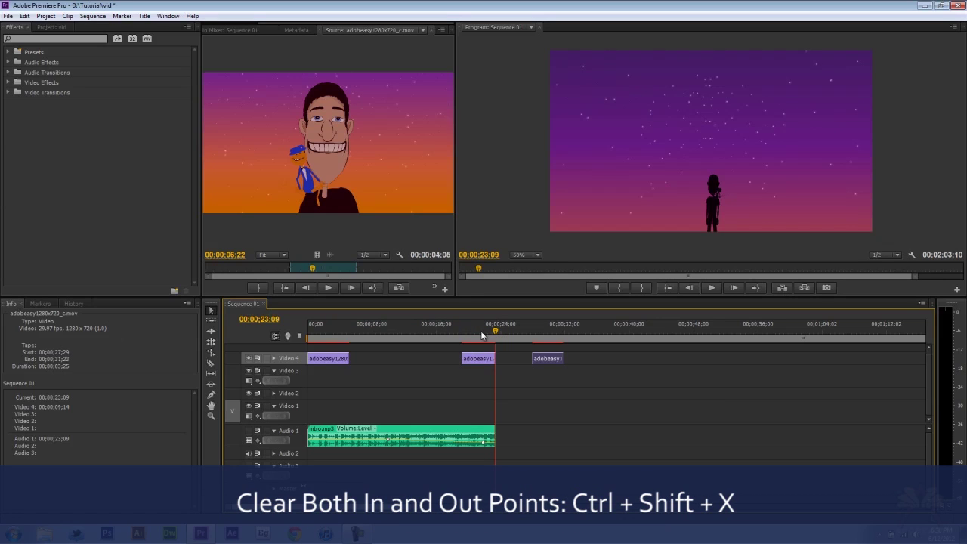
pyautogui.hotkey('ctrl', 'z')
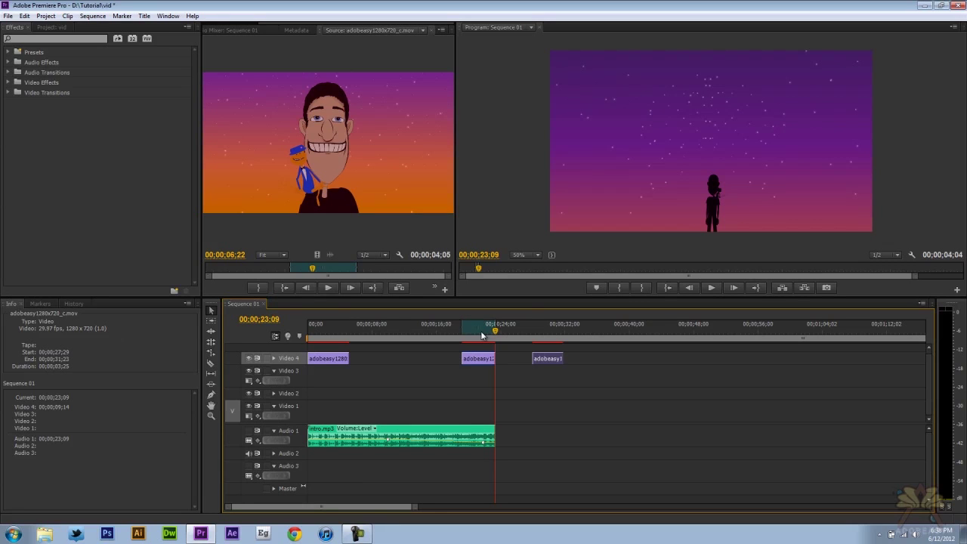
# - Try extracting the marked range, undo it, and jump to the In point
pyautogui.hotkey('ctrl', 'shift', 'x')
pyautogui.hotkey('ctrl', 'z')
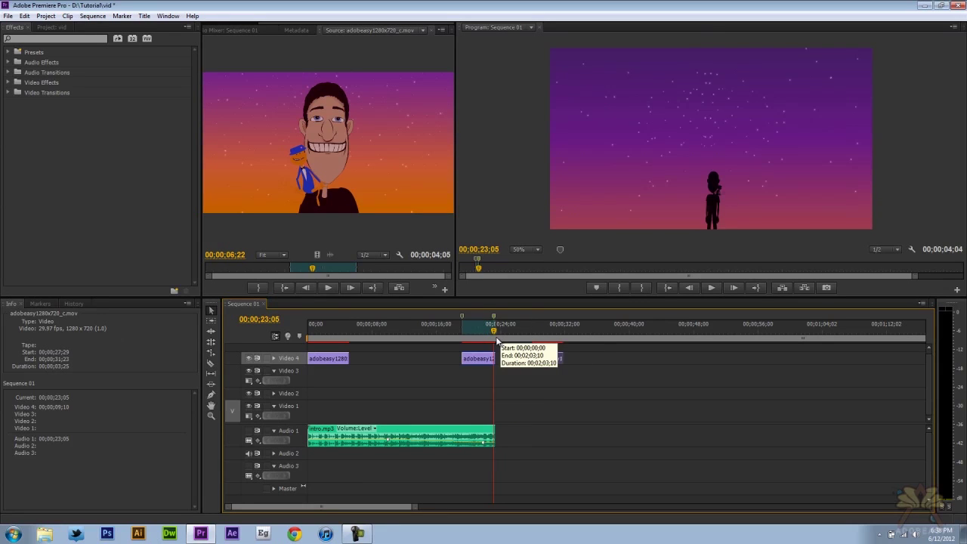
pyautogui.hotkey('shift', 'i')
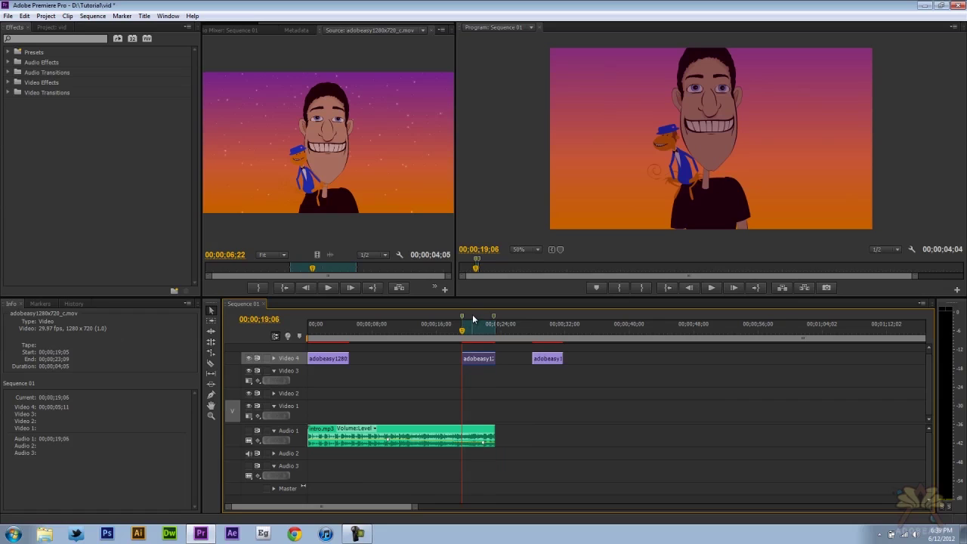
# - Jump between markers, clear all sequence markers, and move the playhead to 00;00;27;26
pyautogui.hotkey('shift', 'm')
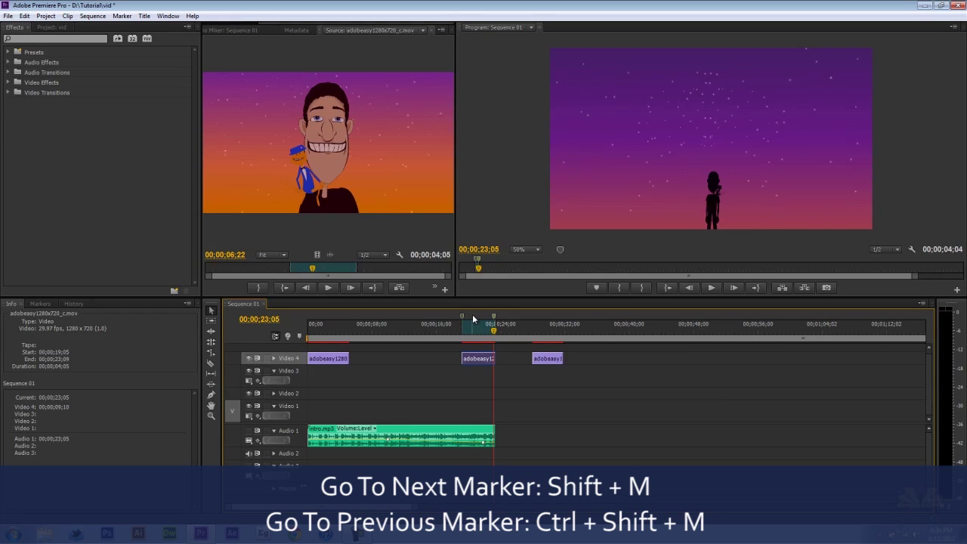
pyautogui.hotkey('ctrl', 'shift', 'm')
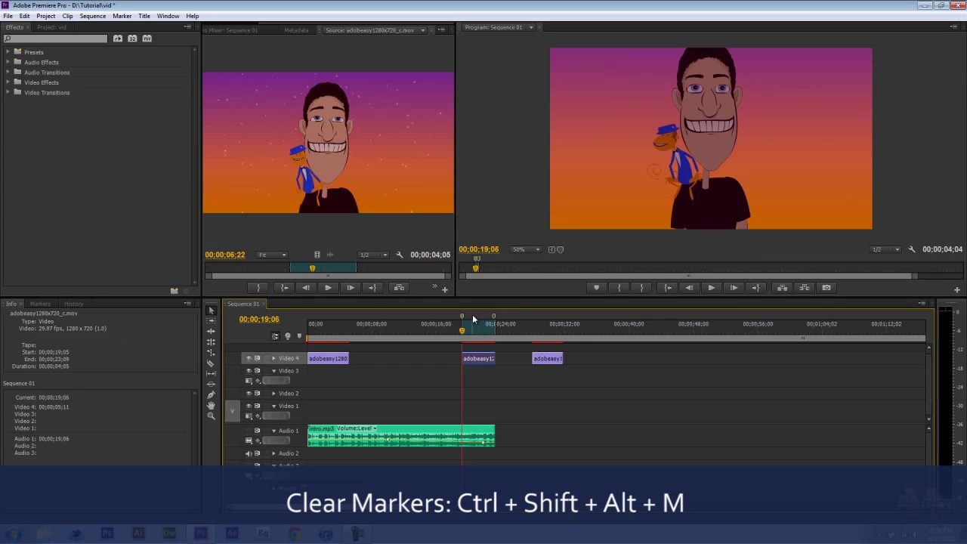
pyautogui.hotkey('ctrl', 'shift', 'alt', 'm')
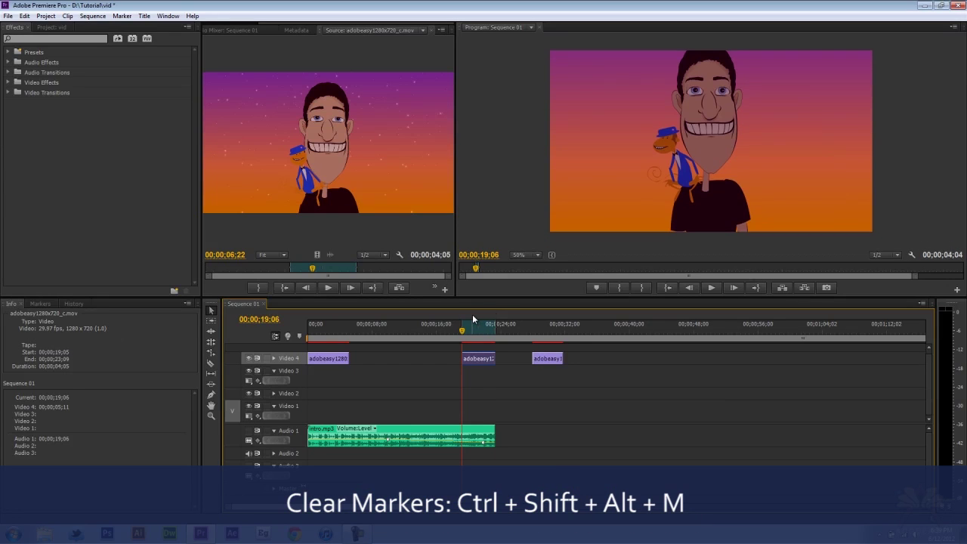
pyautogui.click(532, 331)
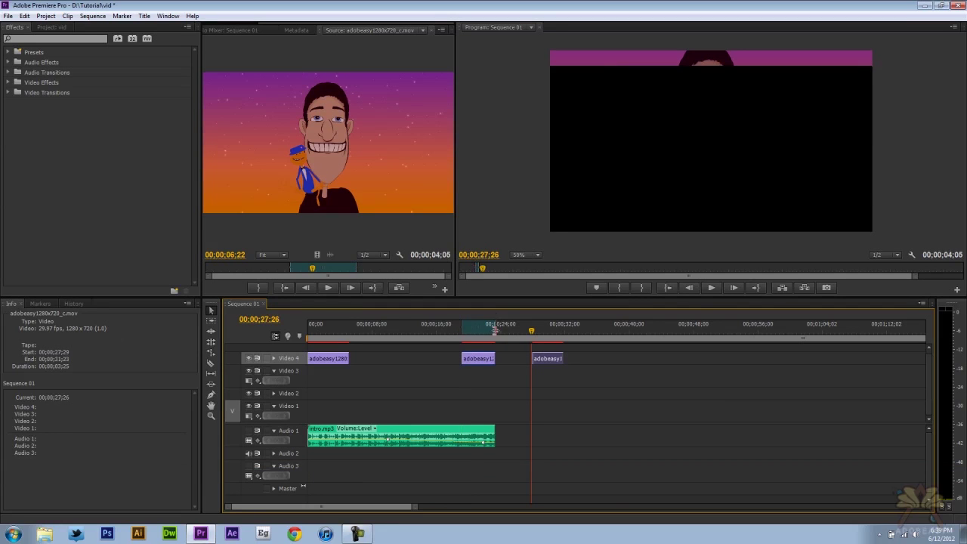
# - Clear the In/Out range and mark a new one from 00;00;19;09 to 00;00;31;24
pyautogui.moveTo(533, 335); pyautogui.dragTo(462, 332)
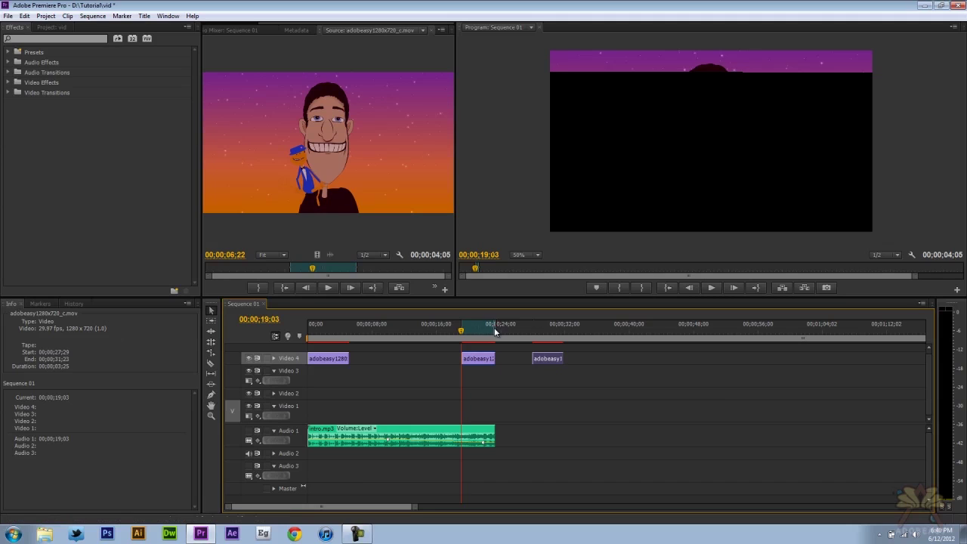
pyautogui.moveTo(493, 331)
pyautogui.mouseDown()
pyautogui.moveTo(563, 330)
pyautogui.moveTo(487, 330)
pyautogui.mouseUp()
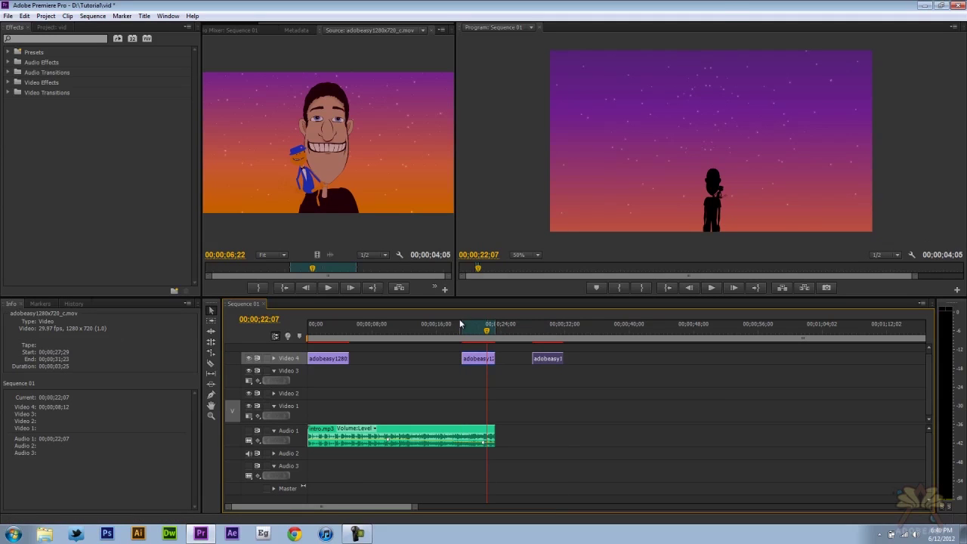
pyautogui.hotkey('ctrl', 'shift', 'x')
pyautogui.moveTo(459, 333); pyautogui.dragTo(463, 335)
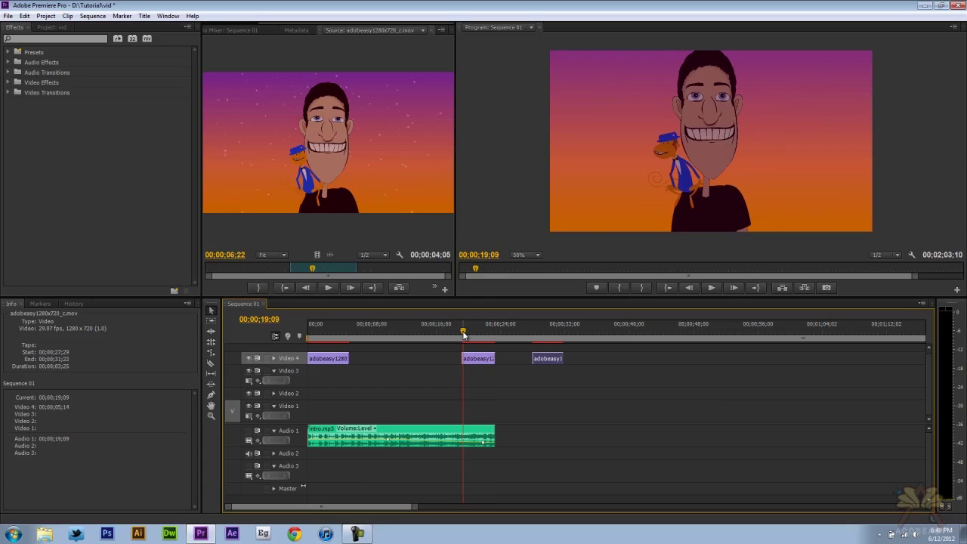
pyautogui.press('i')
pyautogui.moveTo(559, 330); pyautogui.dragTo(565, 325)
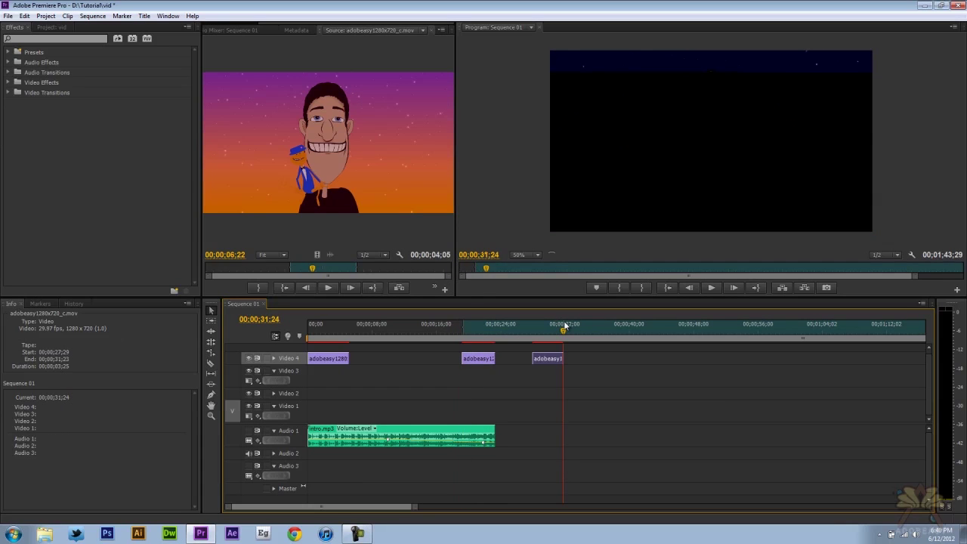
pyautogui.press('o')
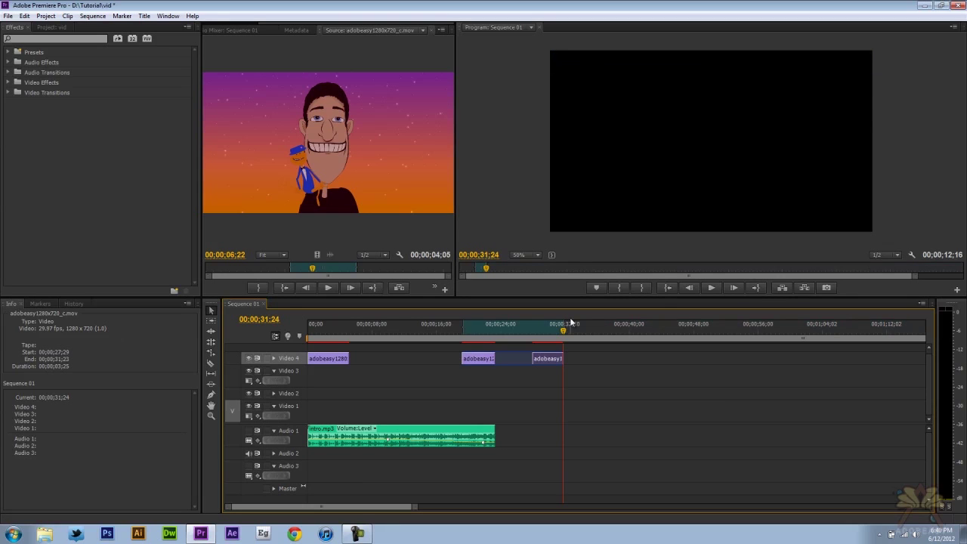
# - Re-mark In and Out around the third clip and play only that range from 28;00
pyautogui.hotkey('ctrl', 'shift', 'x')
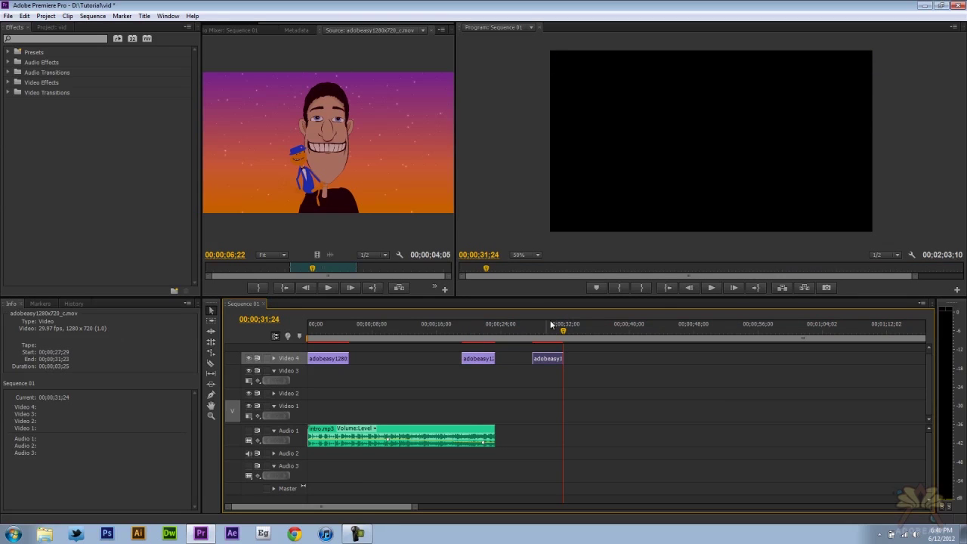
pyautogui.moveTo(553, 325); pyautogui.dragTo(547, 362)
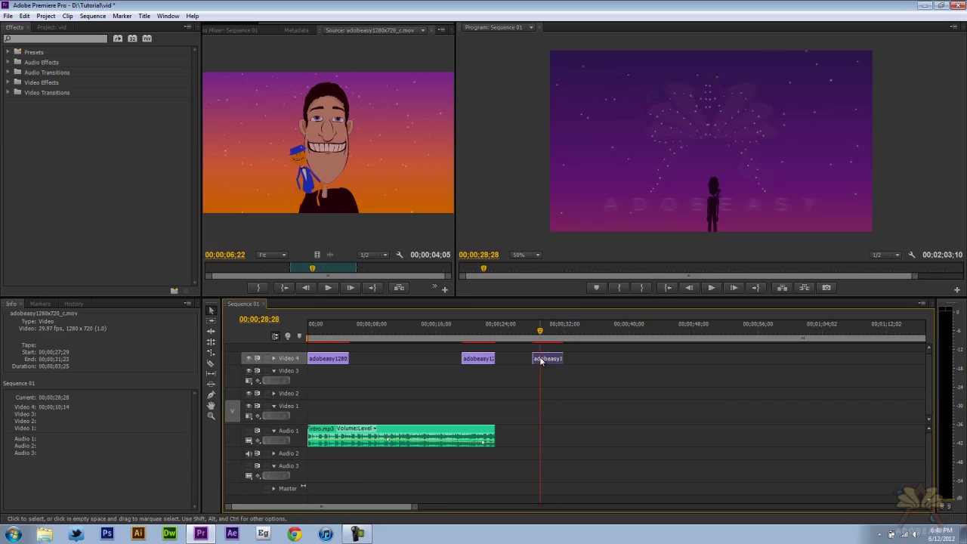
pyautogui.press('/')
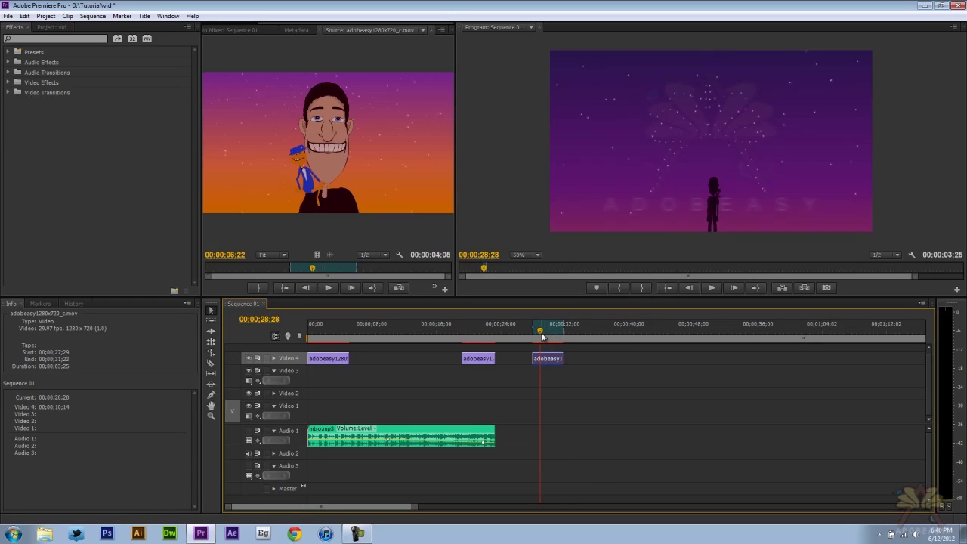
pyautogui.hotkey('shift', 'o')
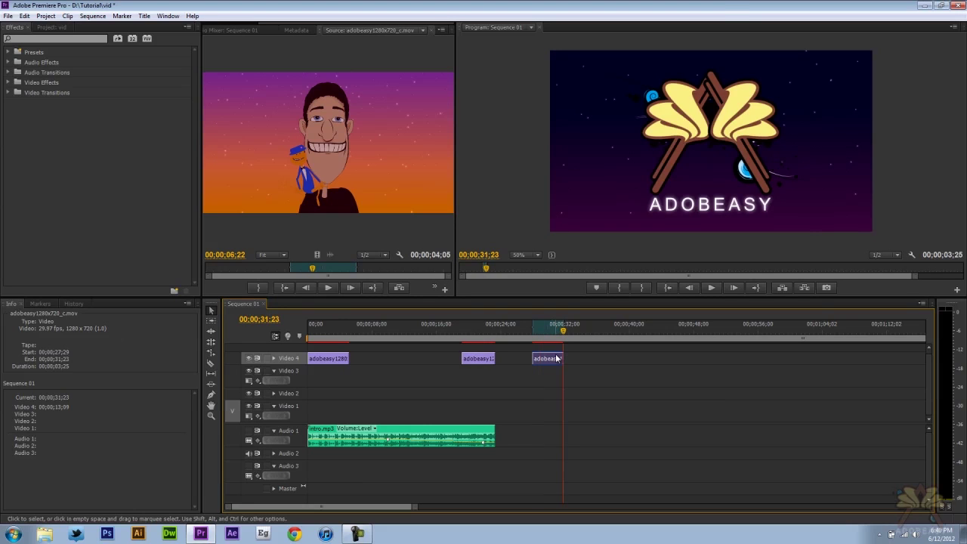
pyautogui.moveTo(562, 331); pyautogui.dragTo(533, 331)
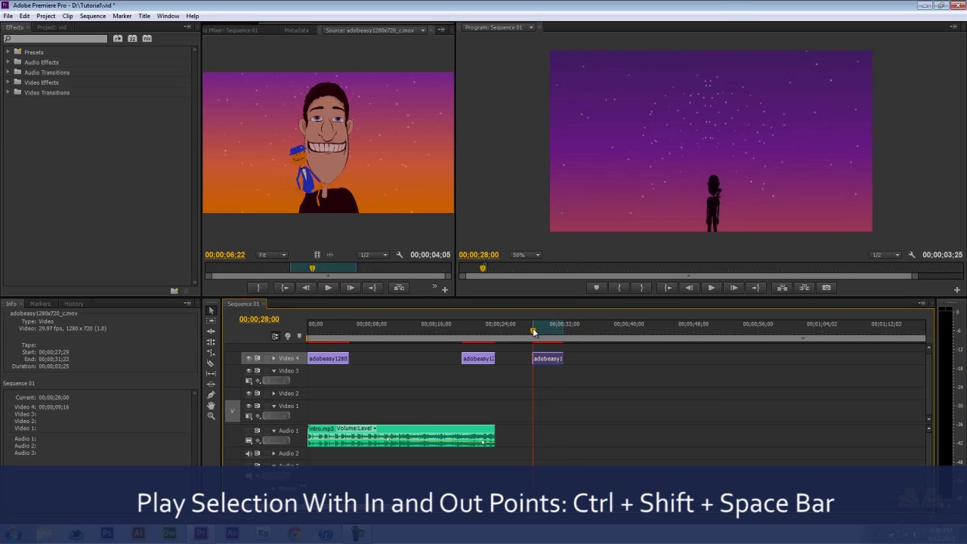
pyautogui.hotkey('ctrl', 'shift', 'space')
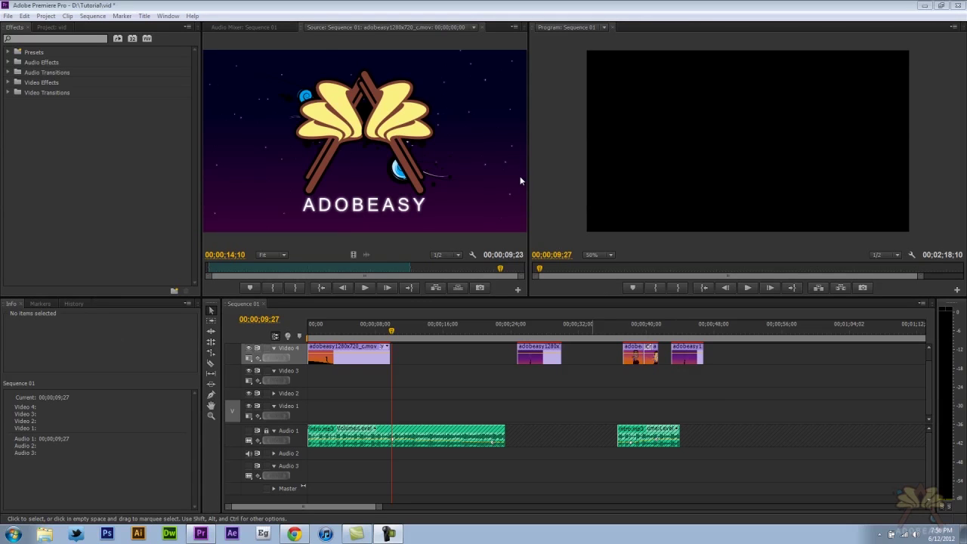
# - Expand Audio Transitions > Crossfade and check the default-transition option on Constant Gain
pyautogui.click(8, 73)
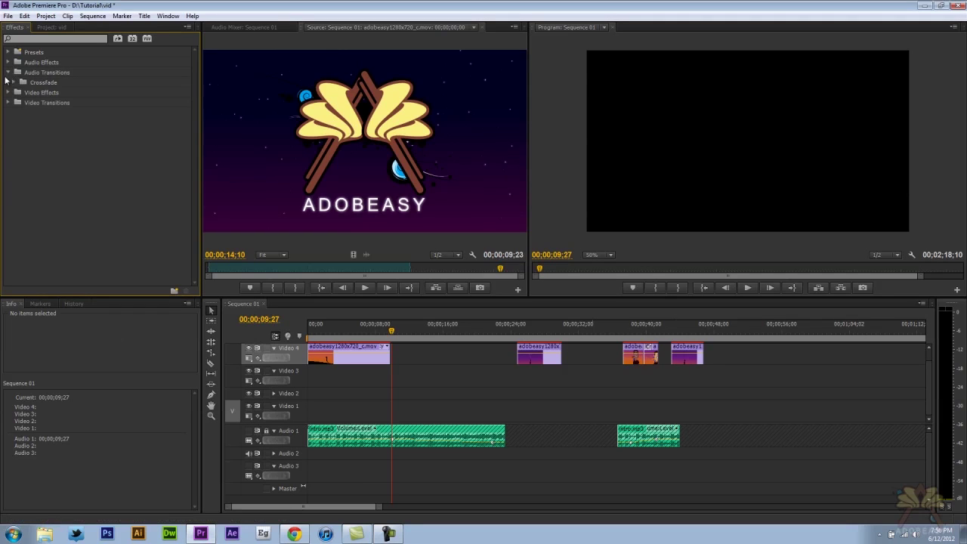
pyautogui.click(14, 81)
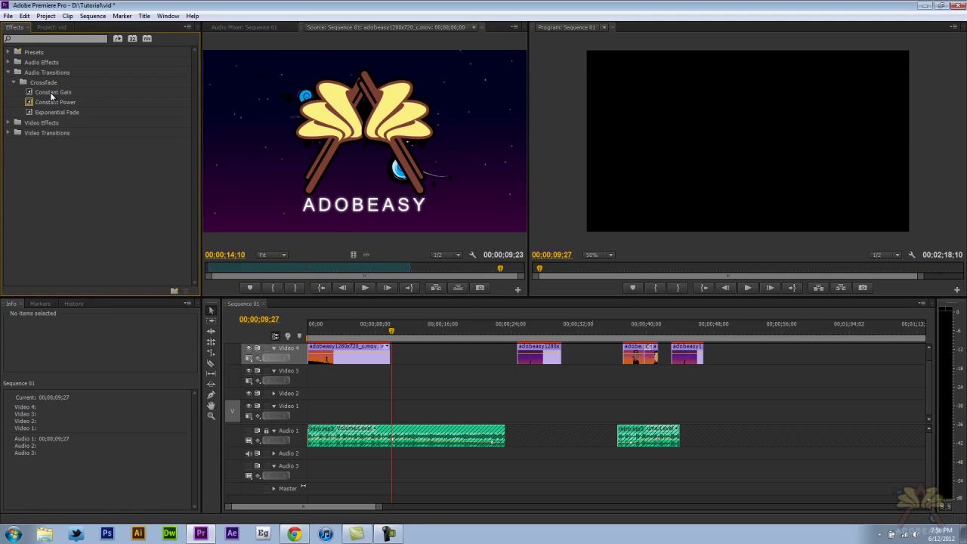
pyautogui.rightClick(51, 94)
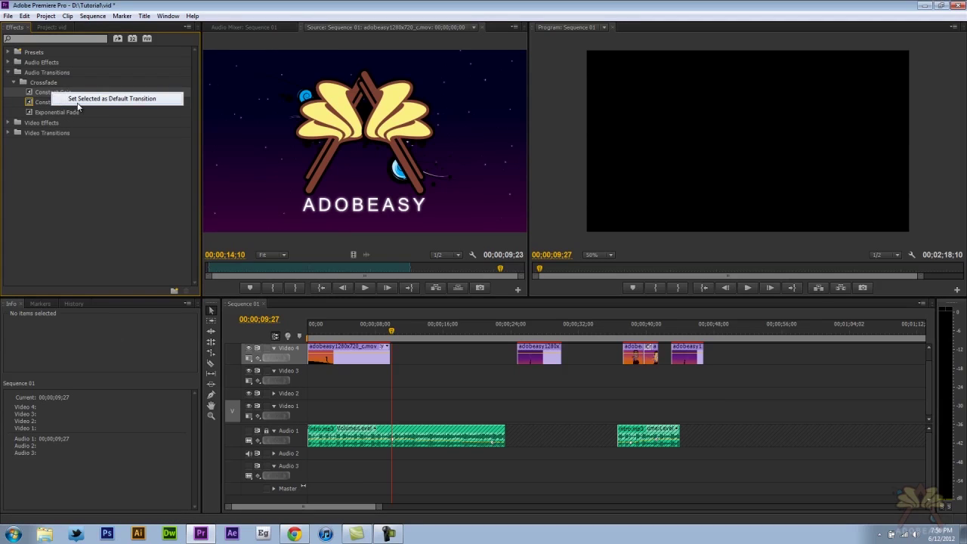
pyautogui.click(41, 92)
# - Expand Video Transitions > Dissolve and check the default-transition option on Cross Dissolve
pyautogui.click(9, 133)
pyautogui.click(13, 153)
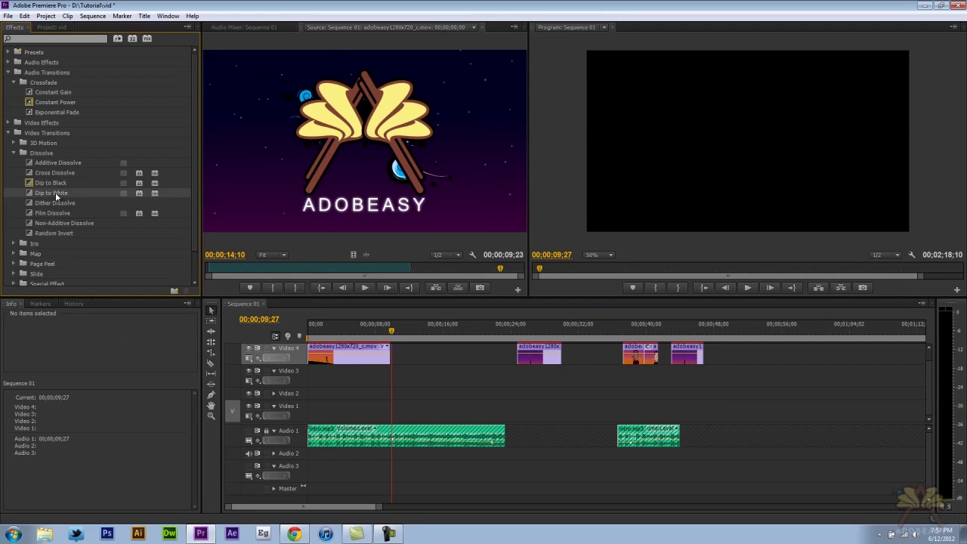
pyautogui.click(59, 174)
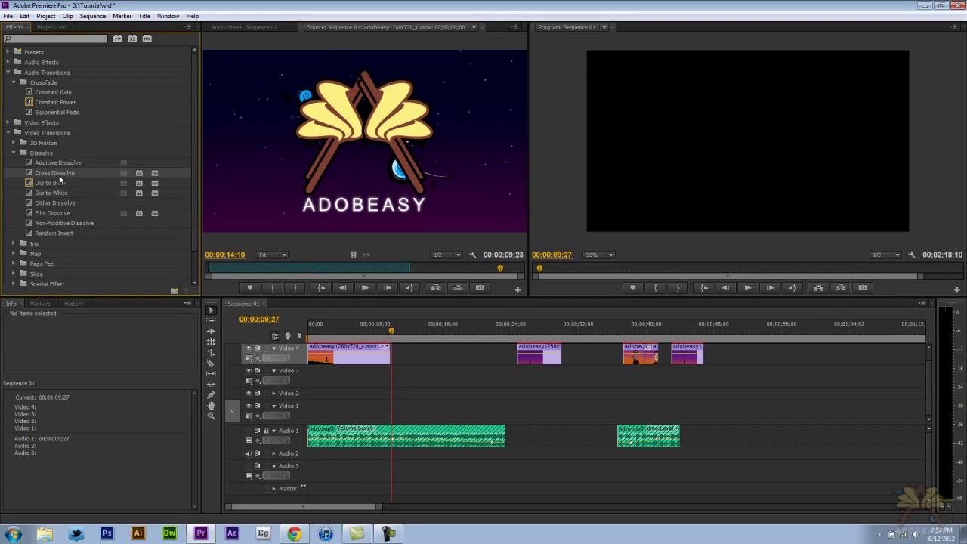
pyautogui.rightClick(61, 173)
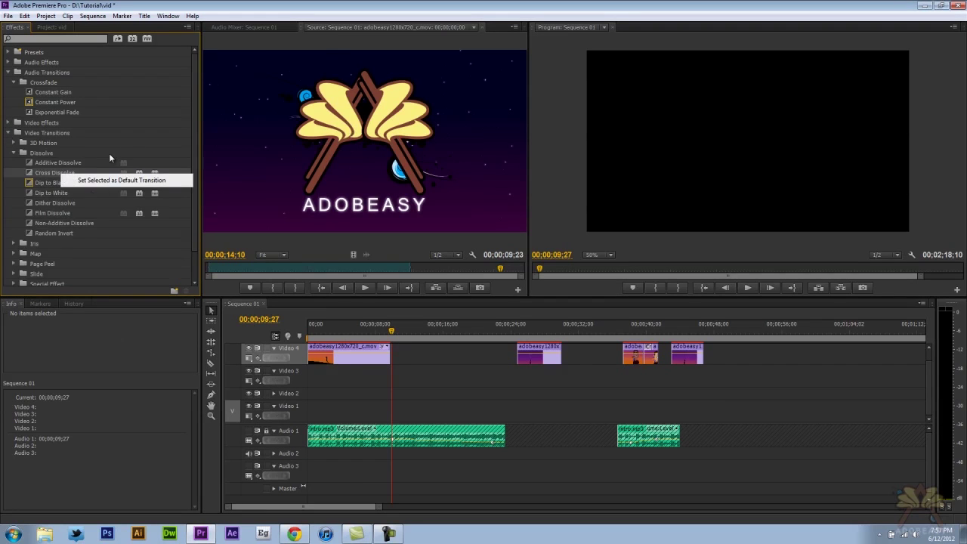
pyautogui.click(108, 154)
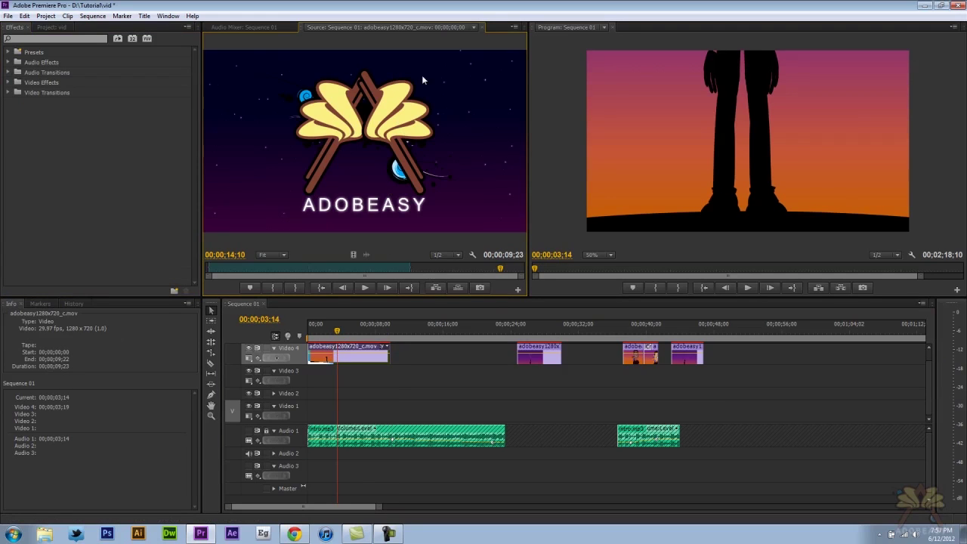
# - Insert the source clip into Video 4 at 3;14 and step to its start
pyautogui.moveTo(422, 74); pyautogui.dragTo(349, 347)
pyautogui.click(336, 330)
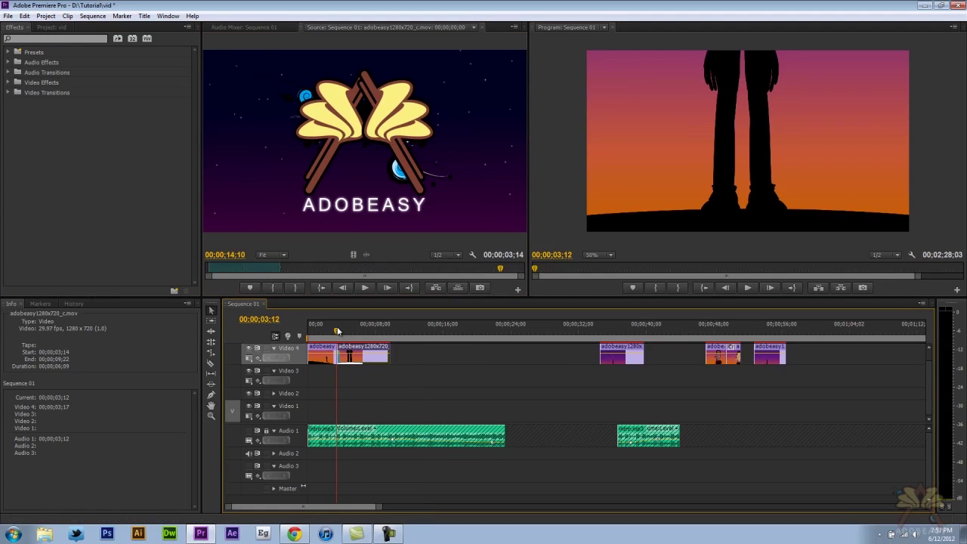
pyautogui.press('Down')
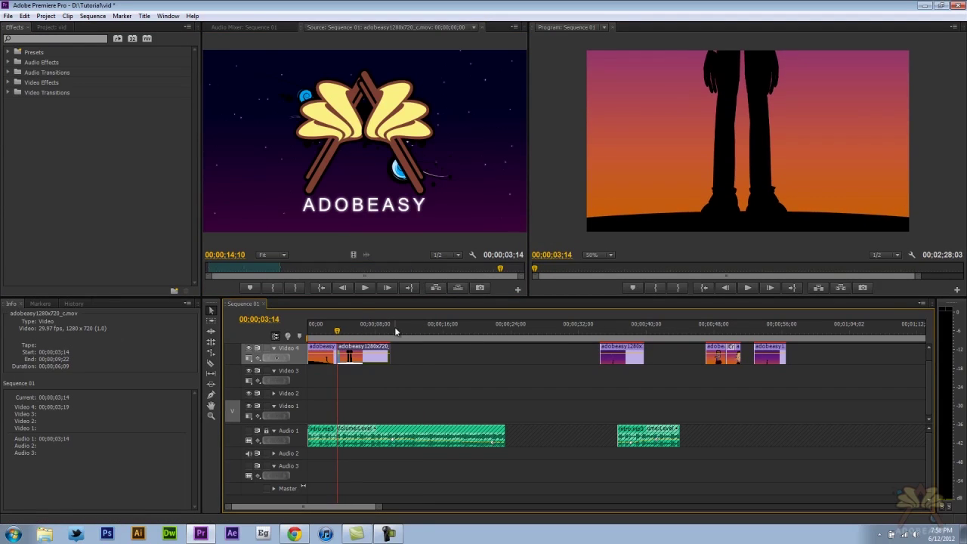
# - Add the default video transition at the cut, preview it, and lock Video 4
pyautogui.hotkey('ctrl', 'd')
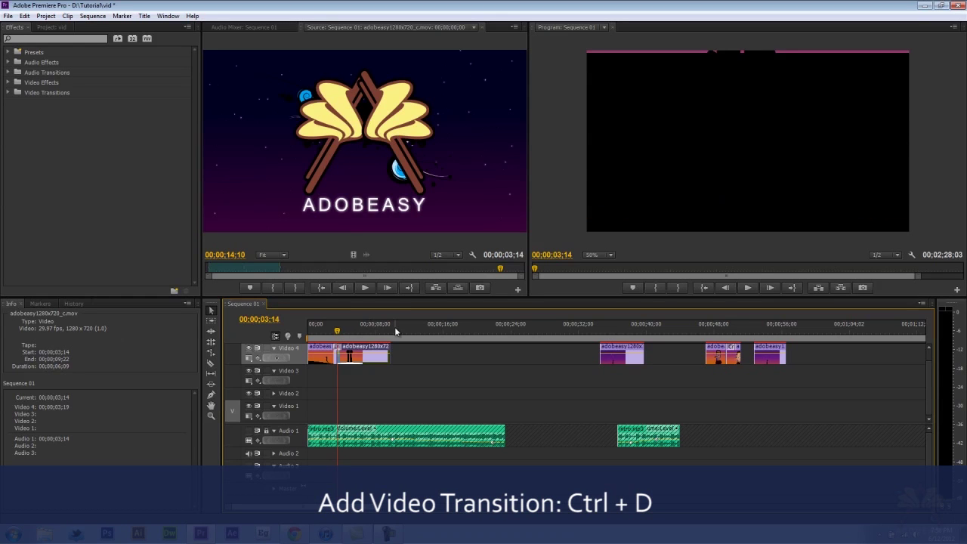
pyautogui.click(748, 288)
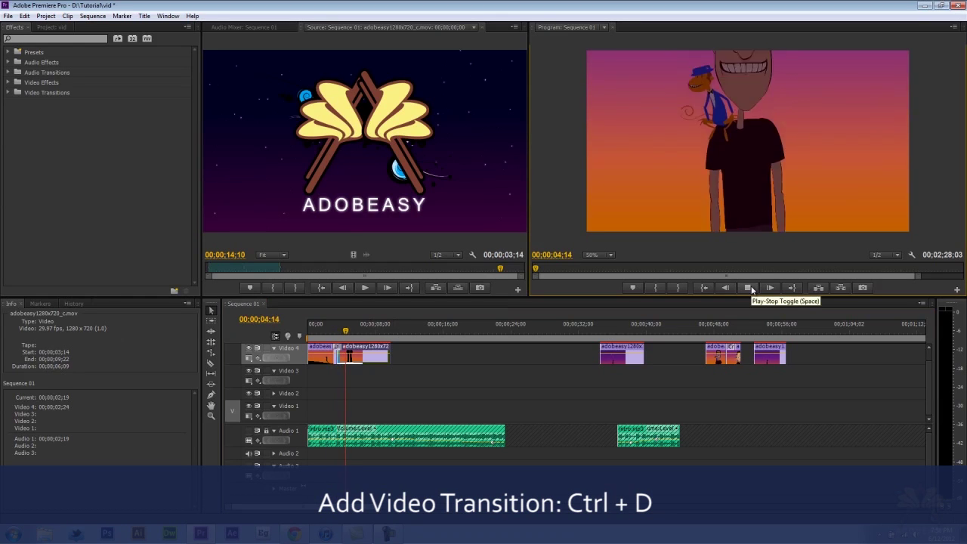
pyautogui.click(748, 287)
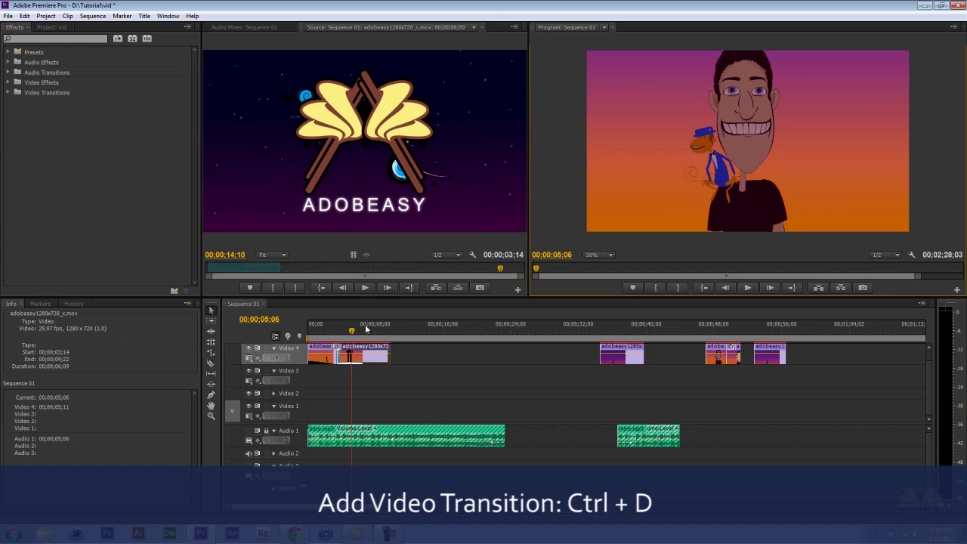
pyautogui.click(266, 349)
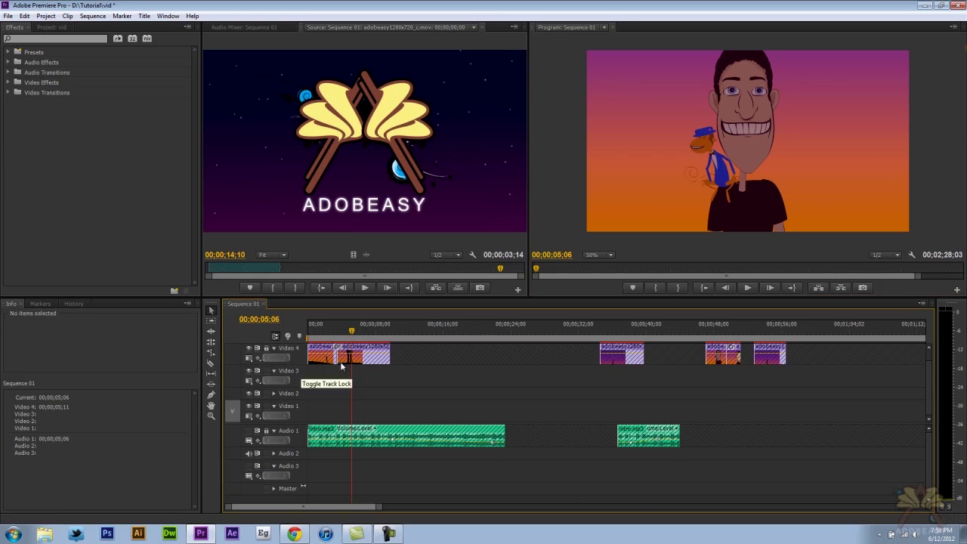
# - Select intro.mp3 and search the keyboard shortcuts for 'apply audio'
pyautogui.moveTo(352, 331); pyautogui.dragTo(308, 333)
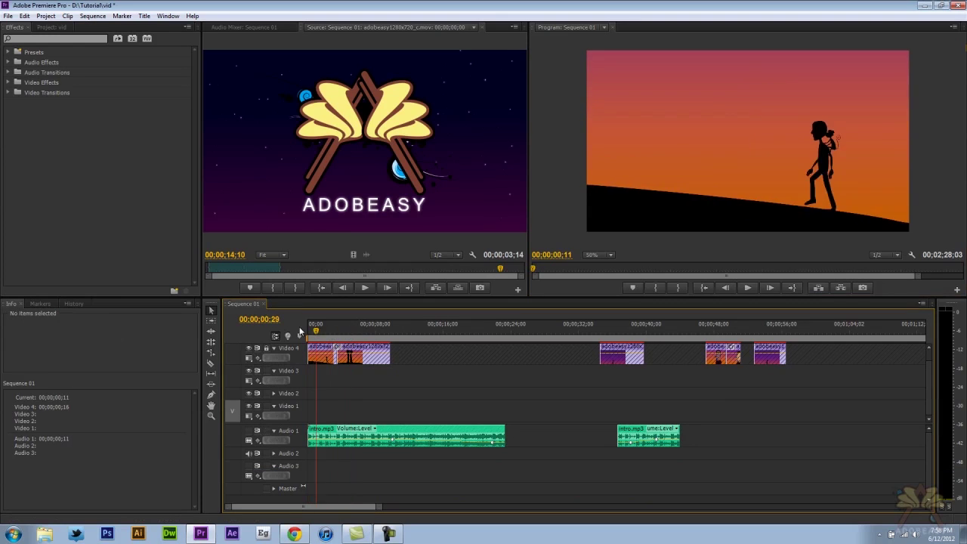
pyautogui.click(442, 434)
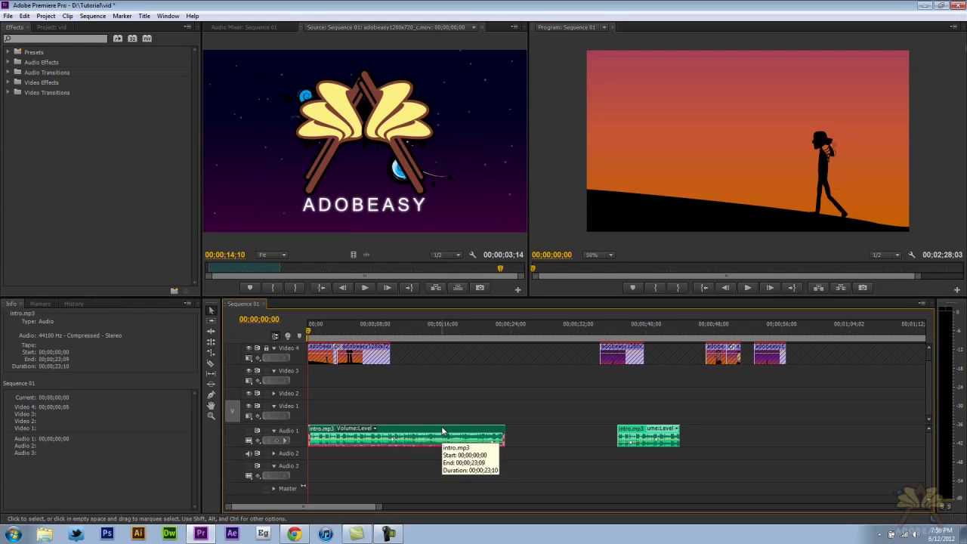
pyautogui.click(25, 16)
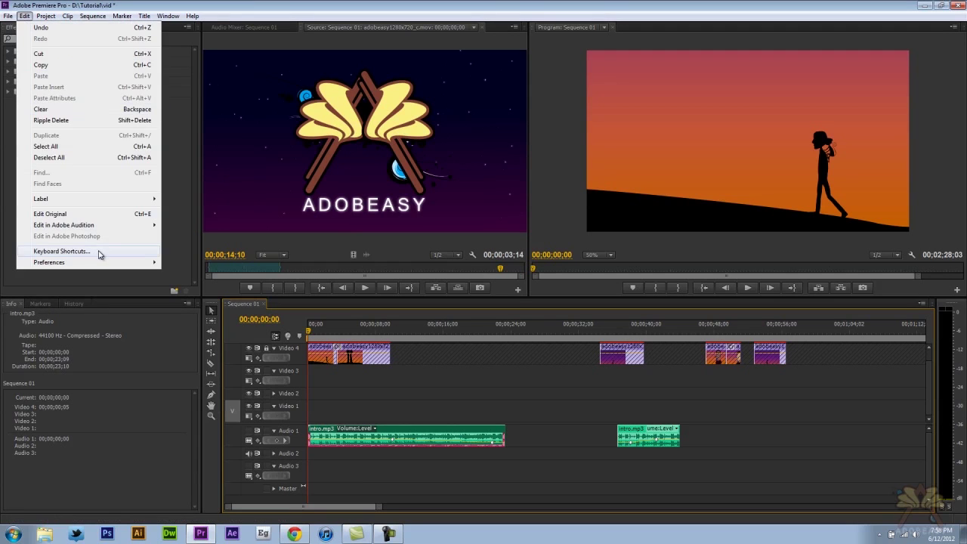
pyautogui.click(62, 251)
pyautogui.write('apply audio')
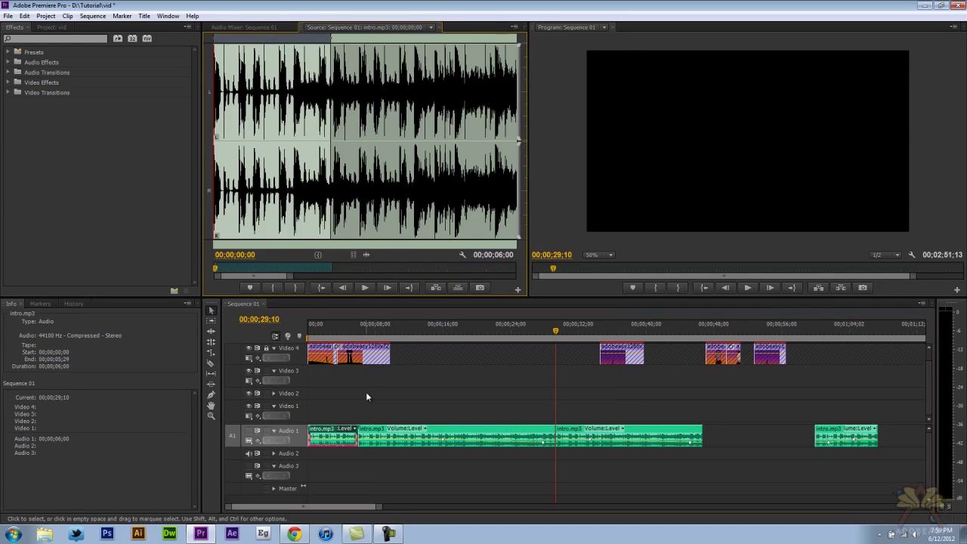
# - Insert intro.mp3 at 6;00 on Audio 1 and add the default audio crossfade there
pyautogui.click(368, 332)
pyautogui.press('Up')
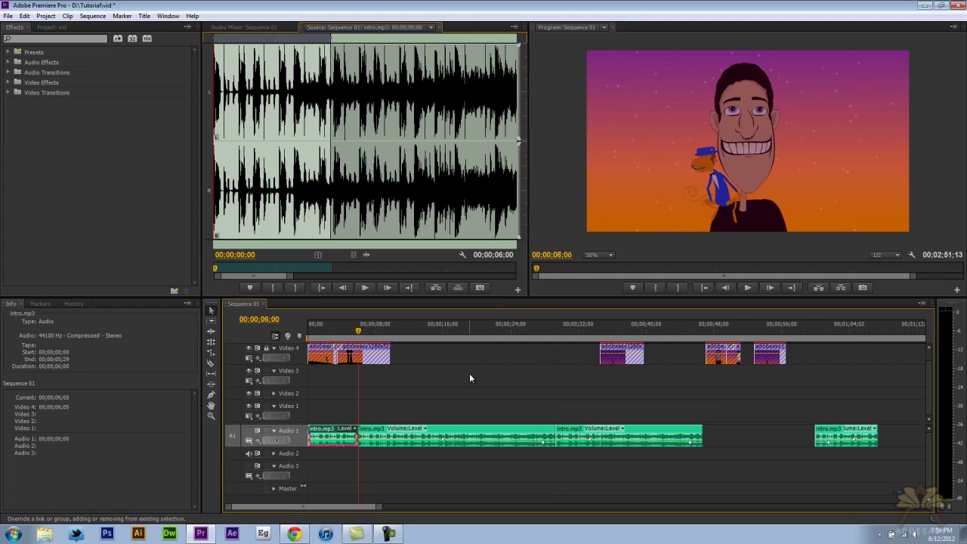
pyautogui.hotkey('ctrl', 'shift', 'd')
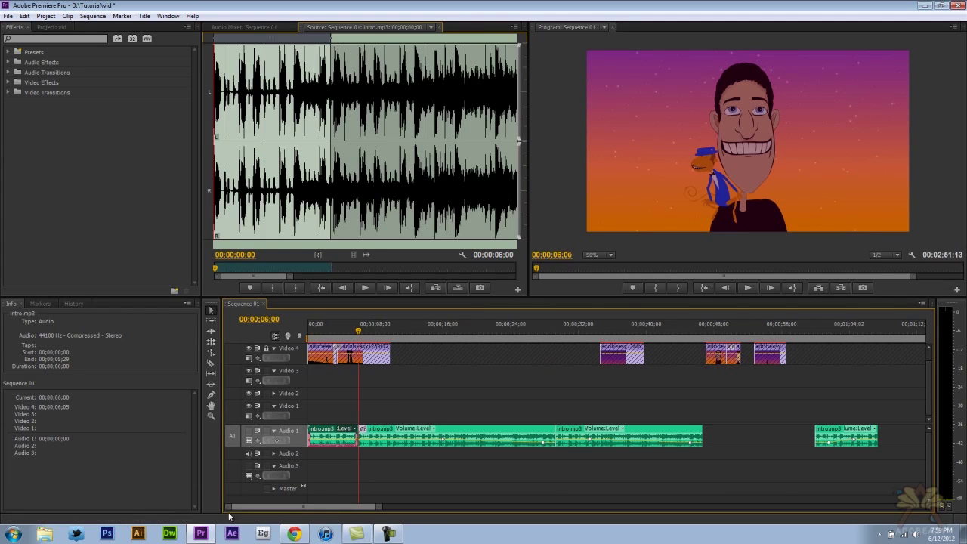
pyautogui.press('=')
pyautogui.press('=')
pyautogui.press('=')
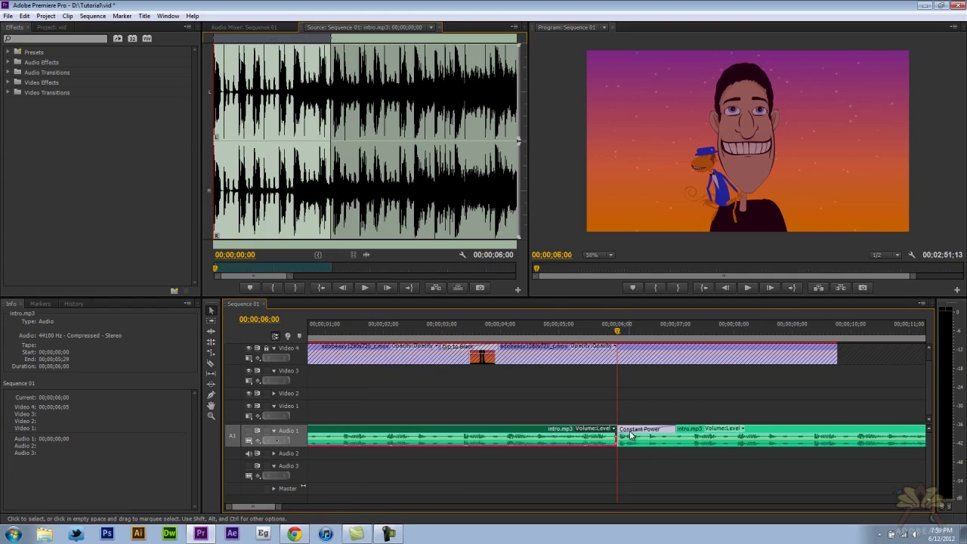